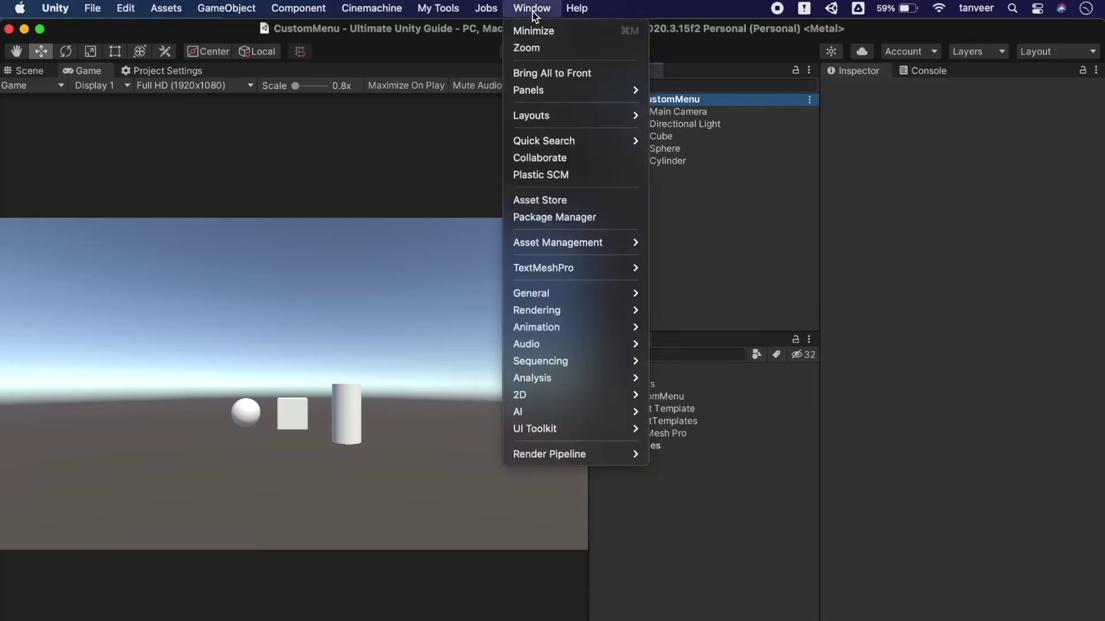
# - Open the Package Manager and move its window into position
pyautogui.click(585, 218)
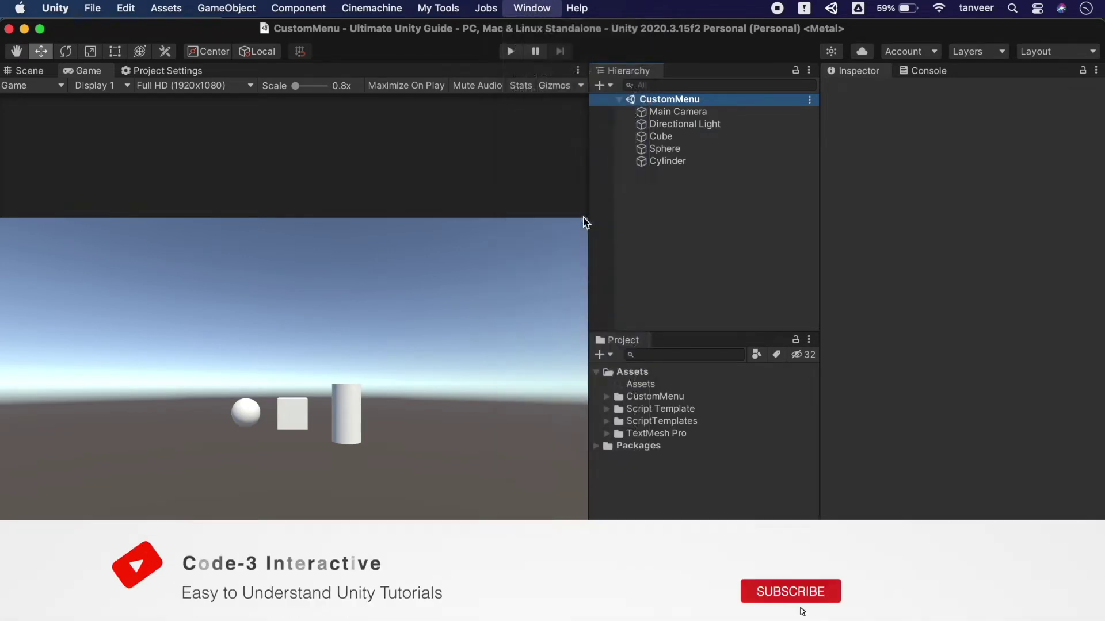
pyautogui.moveTo(525, 32); pyautogui.dragTo(516, 90)
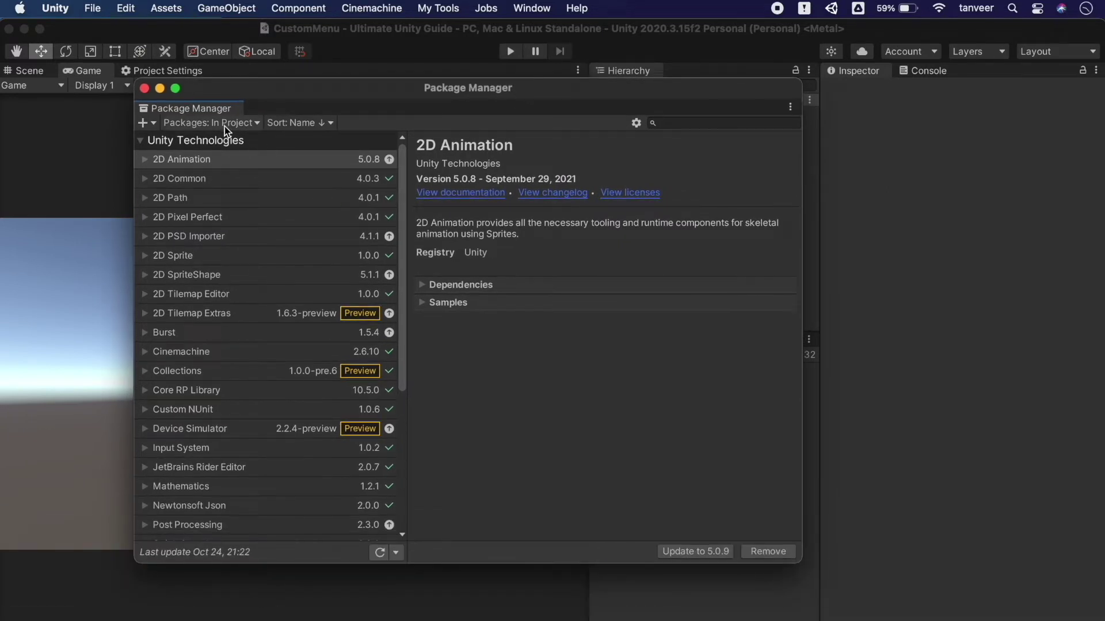
# - Install Addressables 1.16.19 from the Unity Registry, then close the Package Manager
pyautogui.click(239, 126)
pyautogui.click(239, 141)
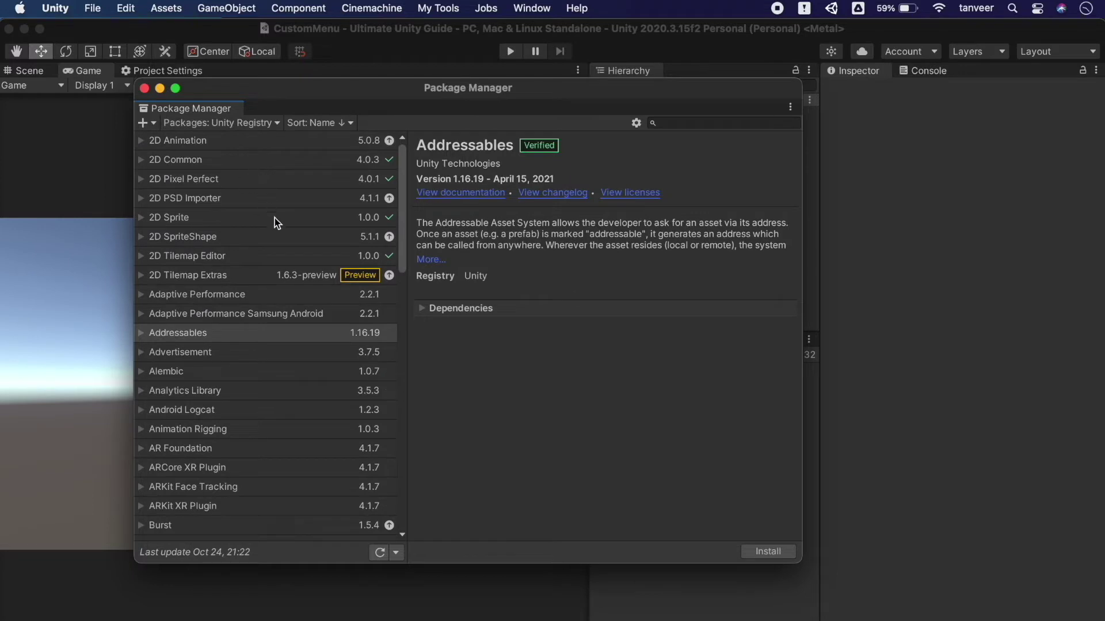
pyautogui.click(283, 332)
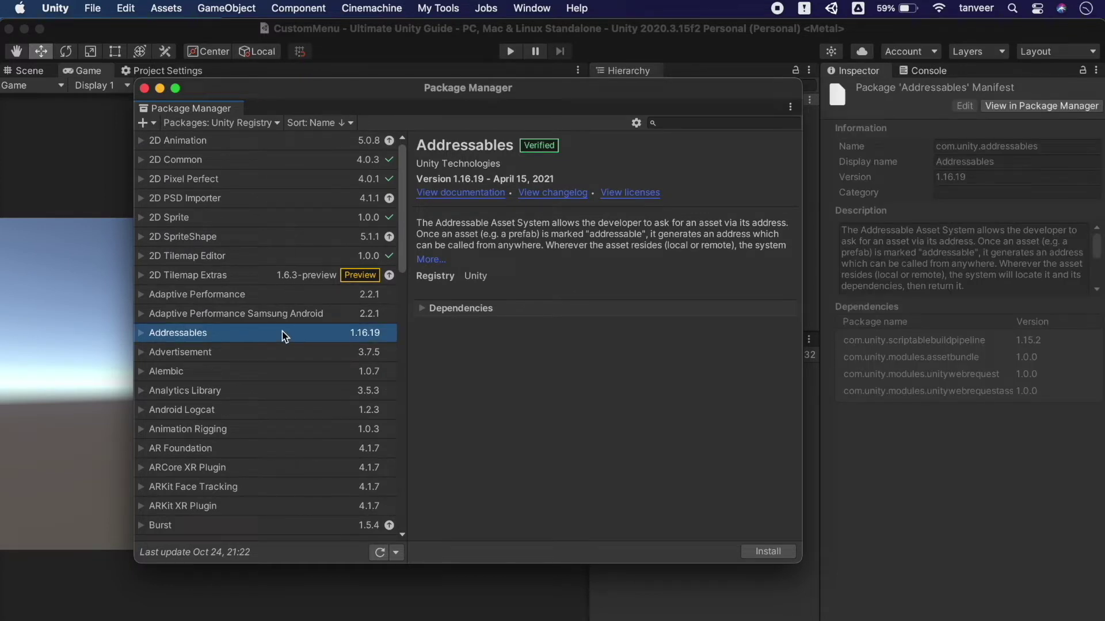
pyautogui.click(432, 260)
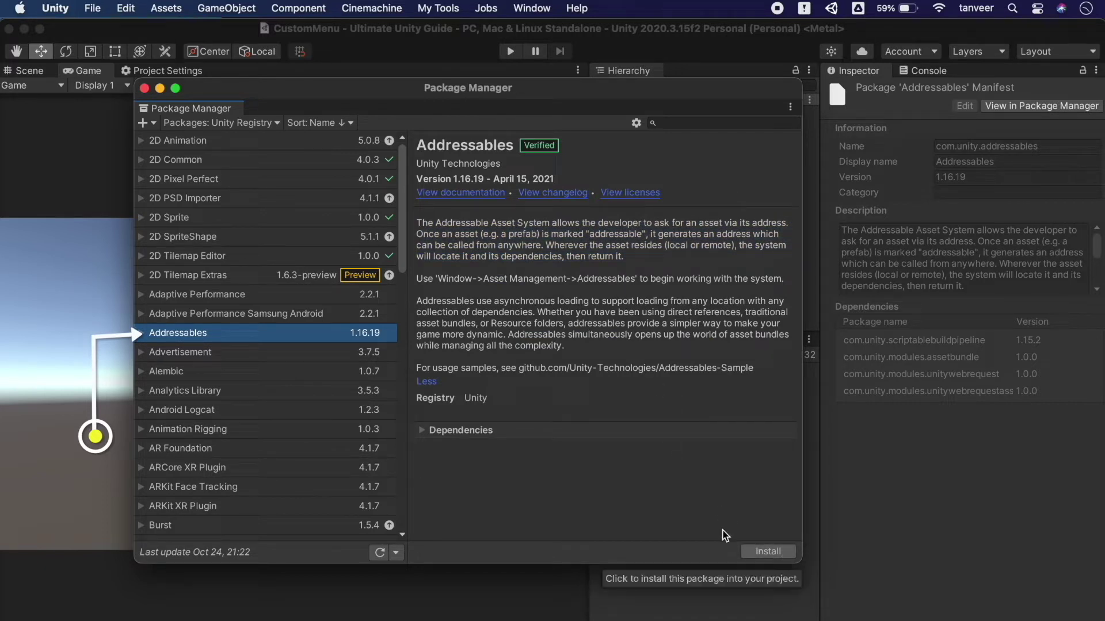
pyautogui.click(423, 432)
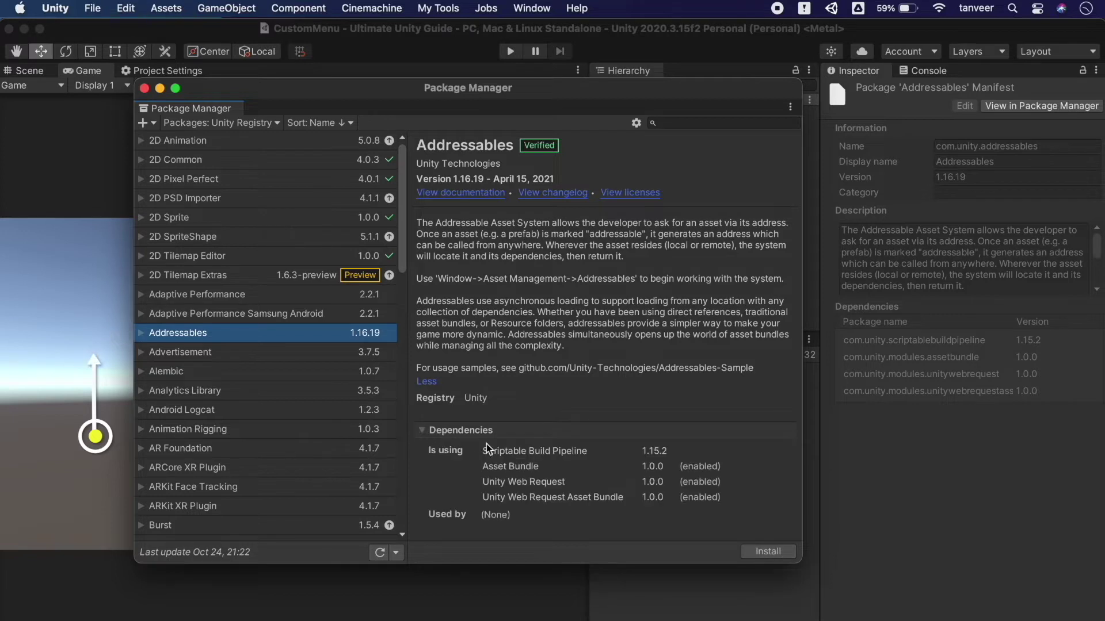
pyautogui.click(781, 551)
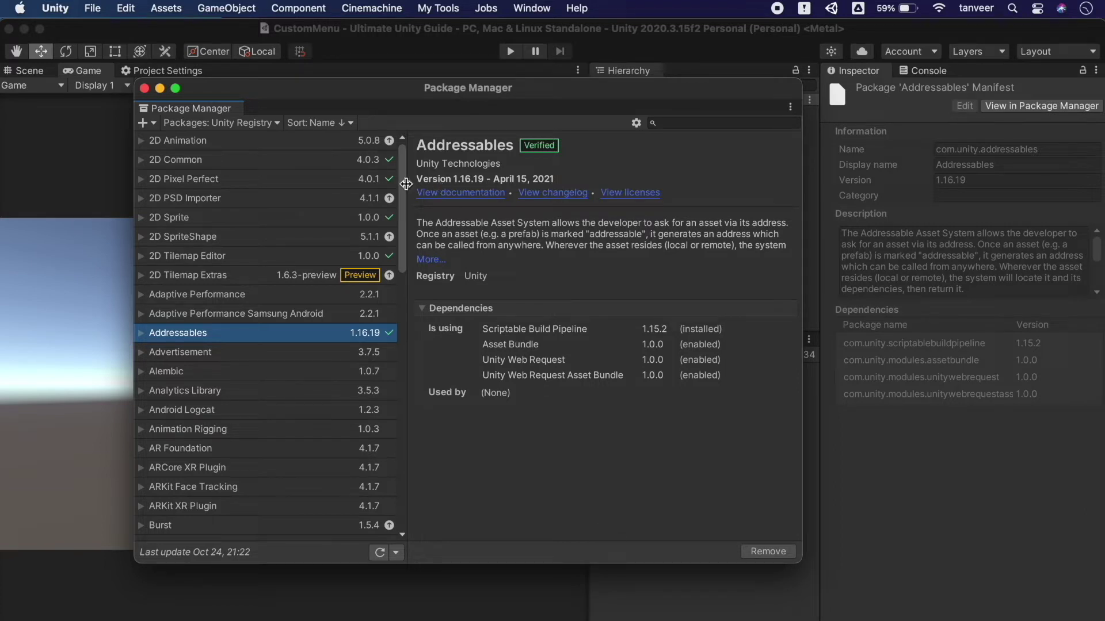
pyautogui.click(144, 89)
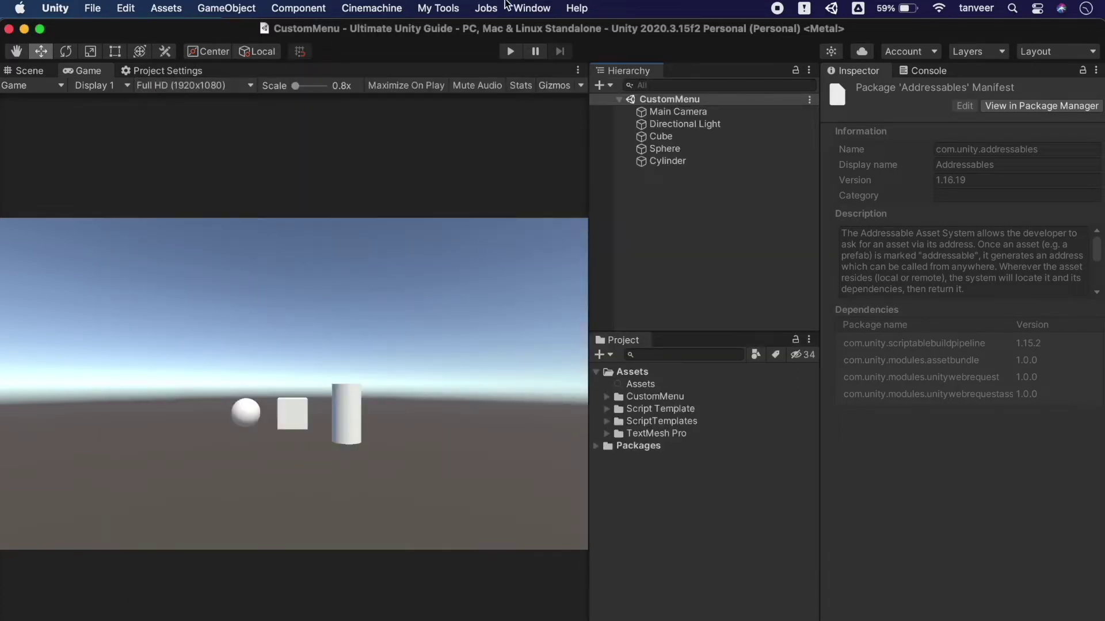
# - Open the Addressables Groups window and create the Addressables settings
pyautogui.click(527, 7)
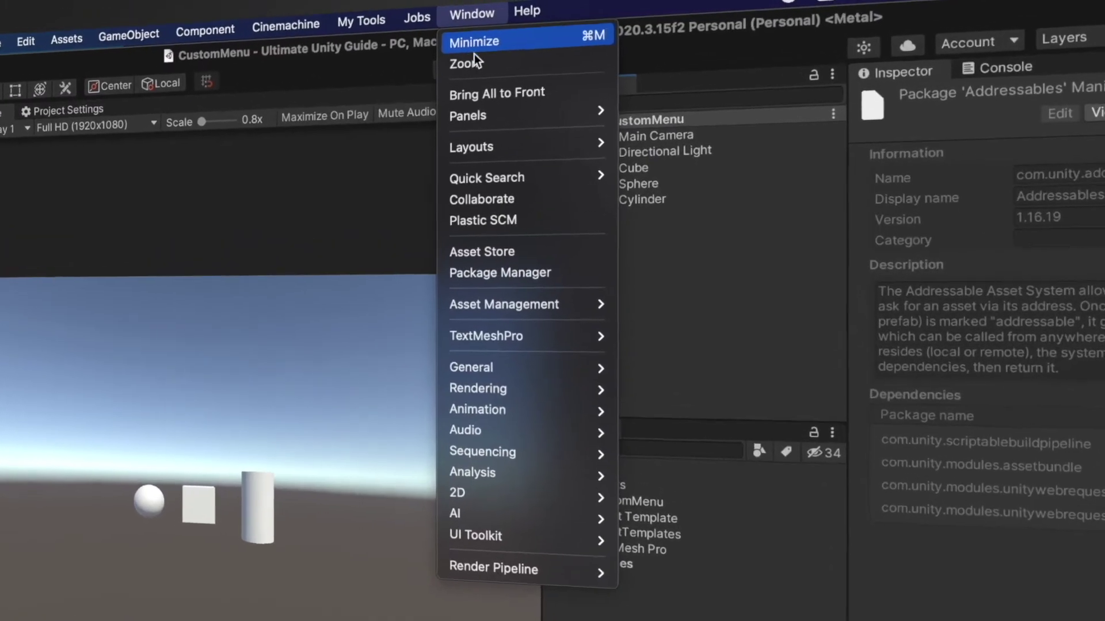
pyautogui.moveTo(524, 321)
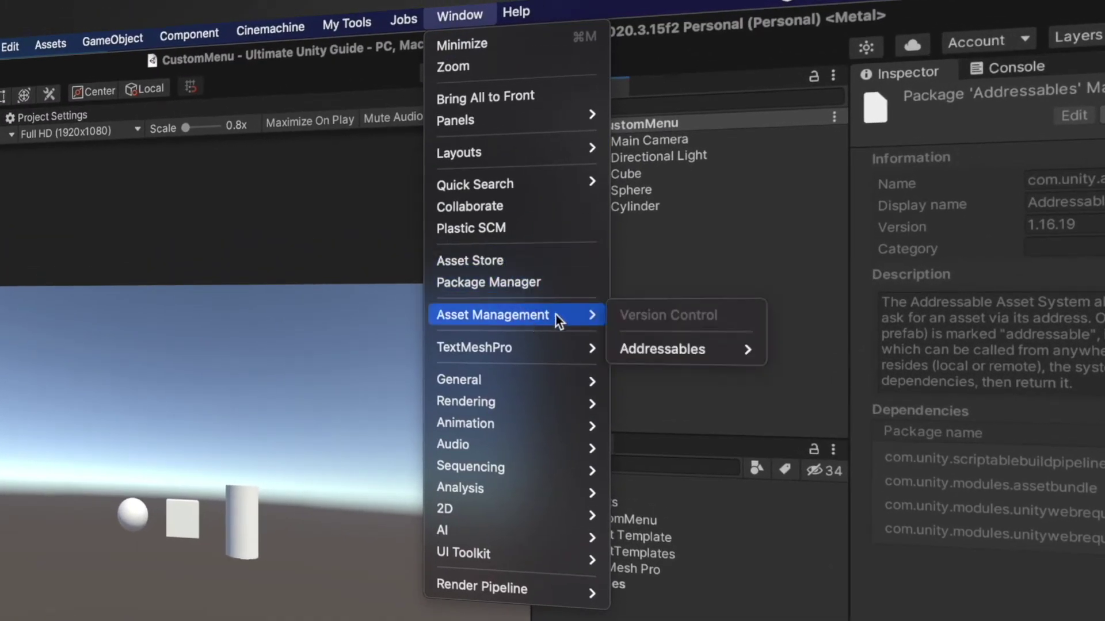
pyautogui.moveTo(702, 351)
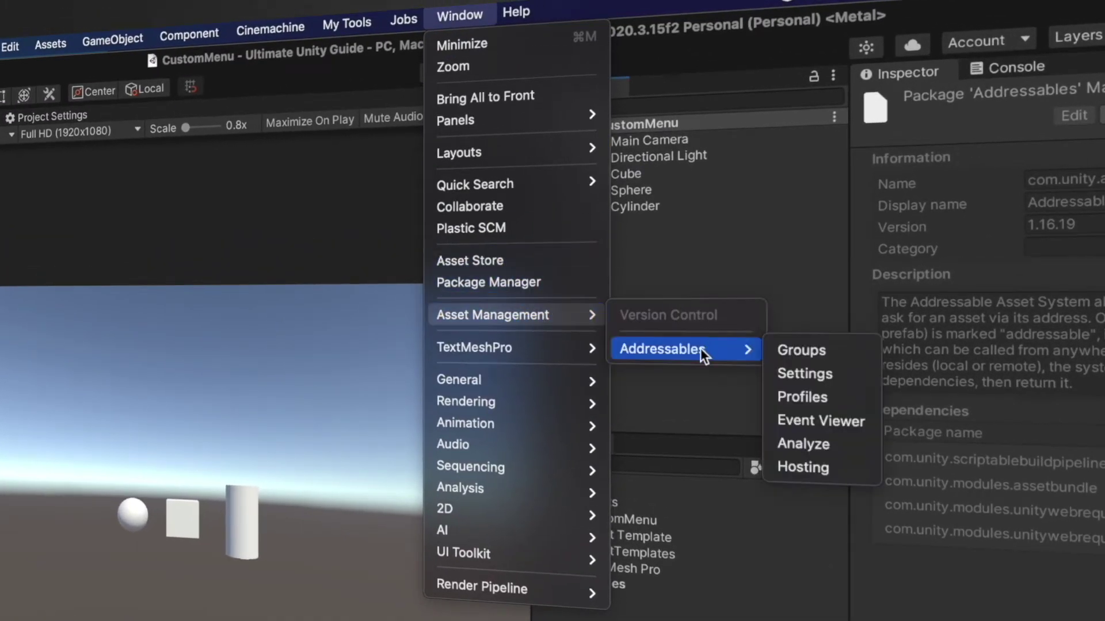
pyautogui.click(852, 350)
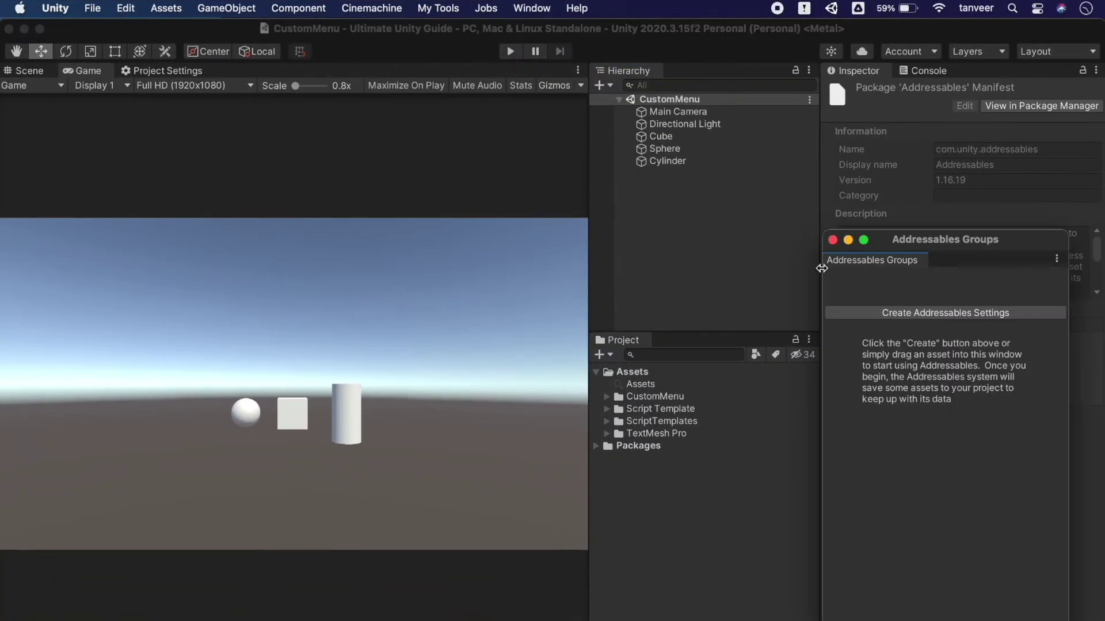
pyautogui.moveTo(922, 248); pyautogui.dragTo(412, 116)
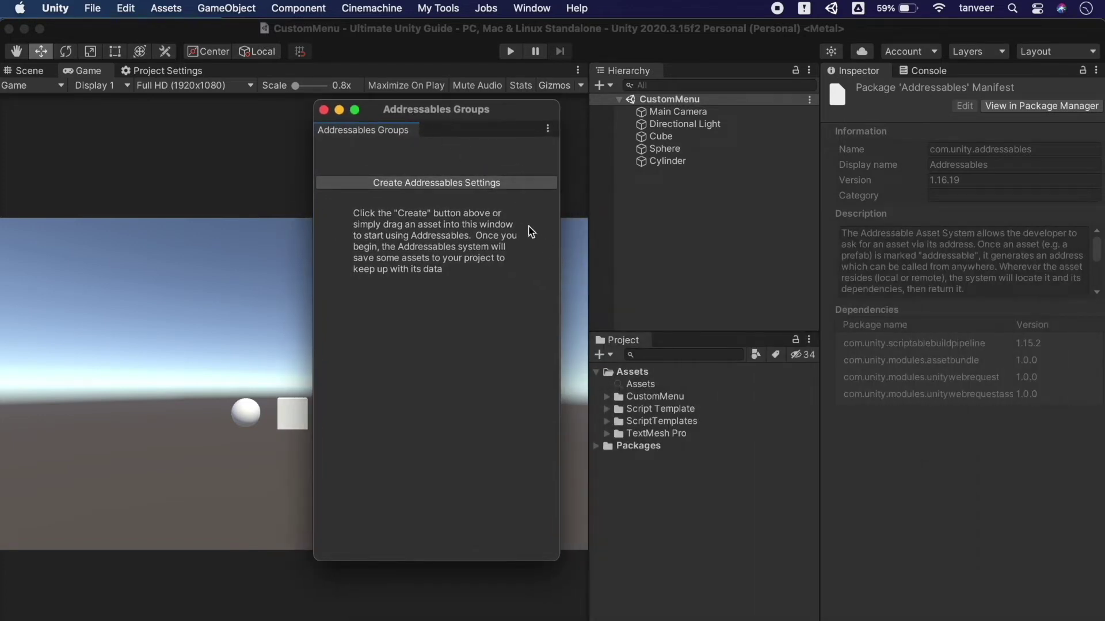
pyautogui.click(522, 184)
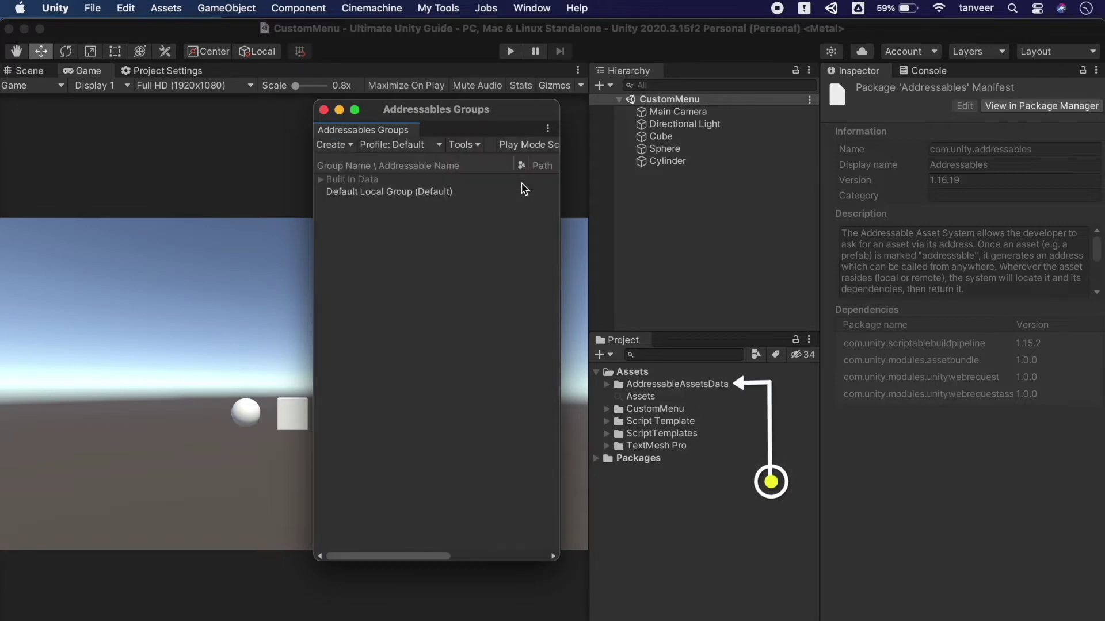
# - Maximize Groups to check Built In Data and Default Local Group, then dock it back
pyautogui.doubleClick(515, 110)
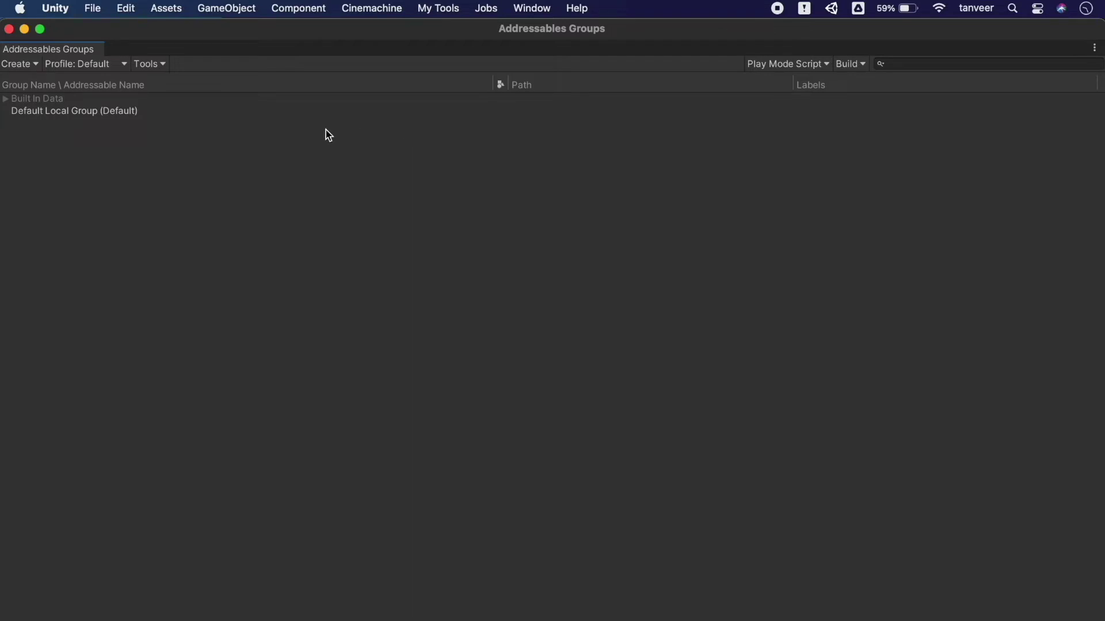
pyautogui.click(160, 111)
pyautogui.click(164, 99)
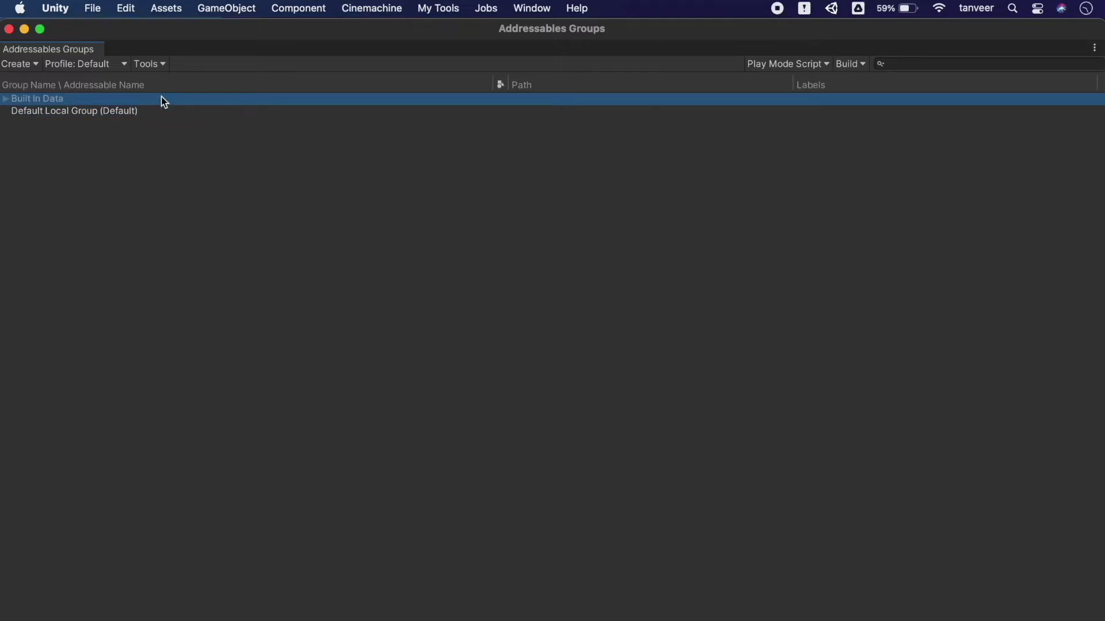
pyautogui.doubleClick(353, 34)
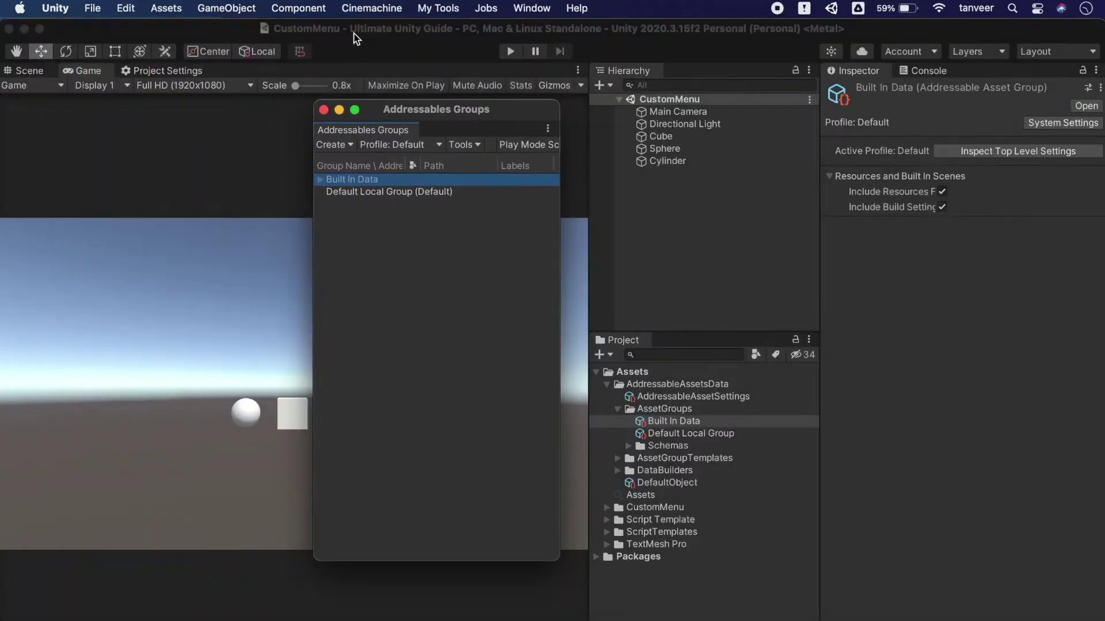
pyautogui.moveTo(480, 115); pyautogui.dragTo(338, 123)
# - Create an Addressables folder under Assets with a Prefabs folder inside it
pyautogui.click(617, 374)
pyautogui.click(599, 354)
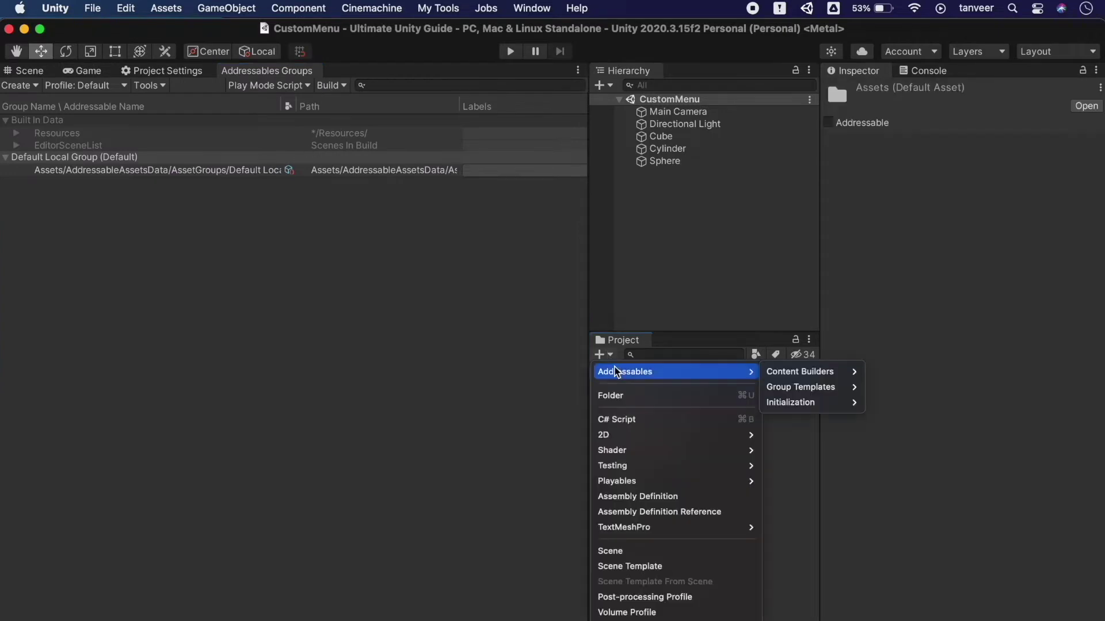
pyautogui.click(619, 394)
pyautogui.write('Addressables')
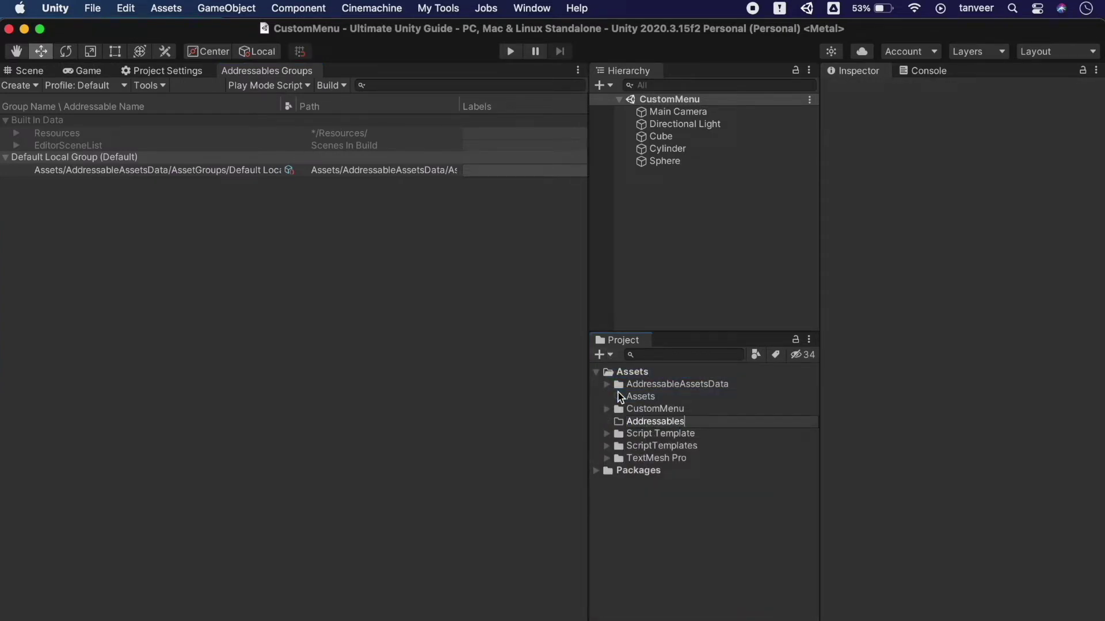
pyautogui.press('Return')
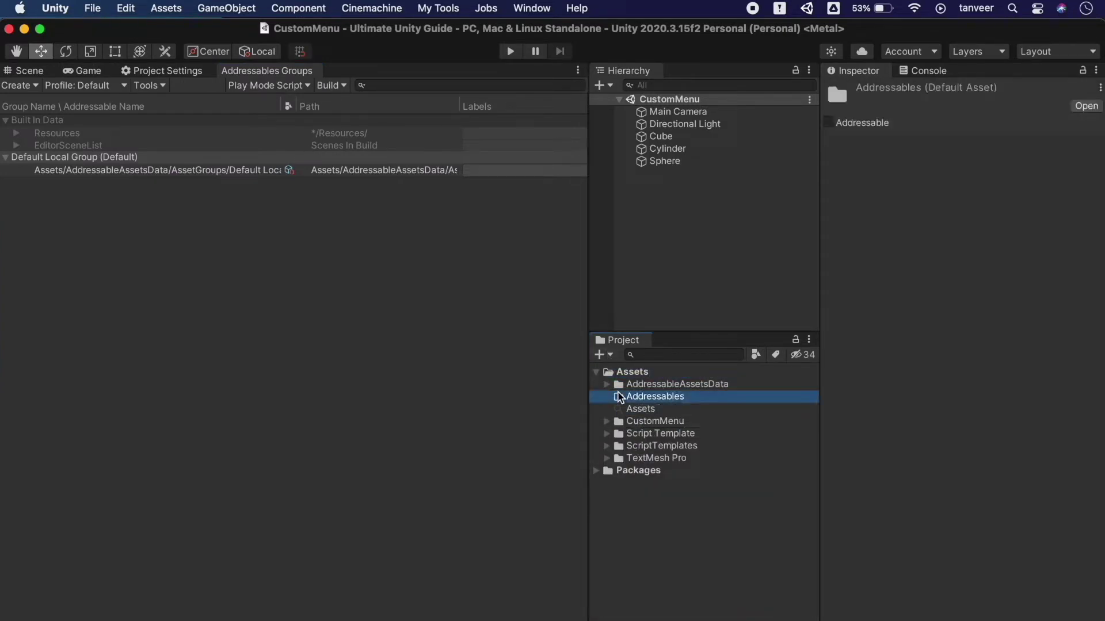
pyautogui.click(599, 354)
pyautogui.click(614, 396)
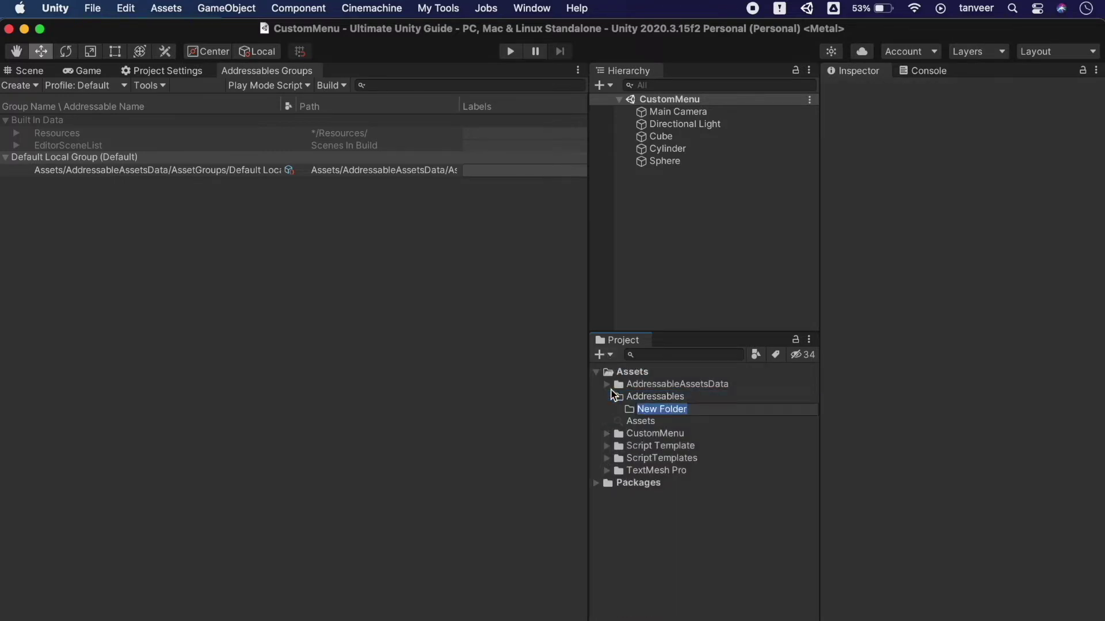
pyautogui.write('Prefabs')
pyautogui.press('Return')
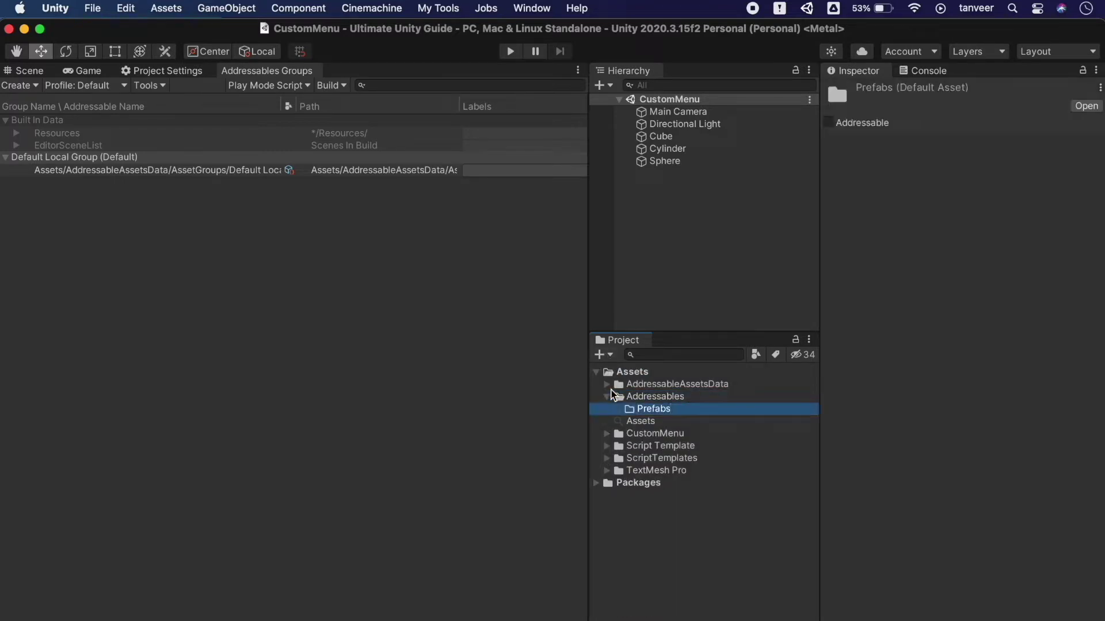
# - Make the scene Cube a prefab in Prefabs and mark it Addressable
pyautogui.click(673, 137)
pyautogui.moveTo(664, 134); pyautogui.dragTo(661, 411)
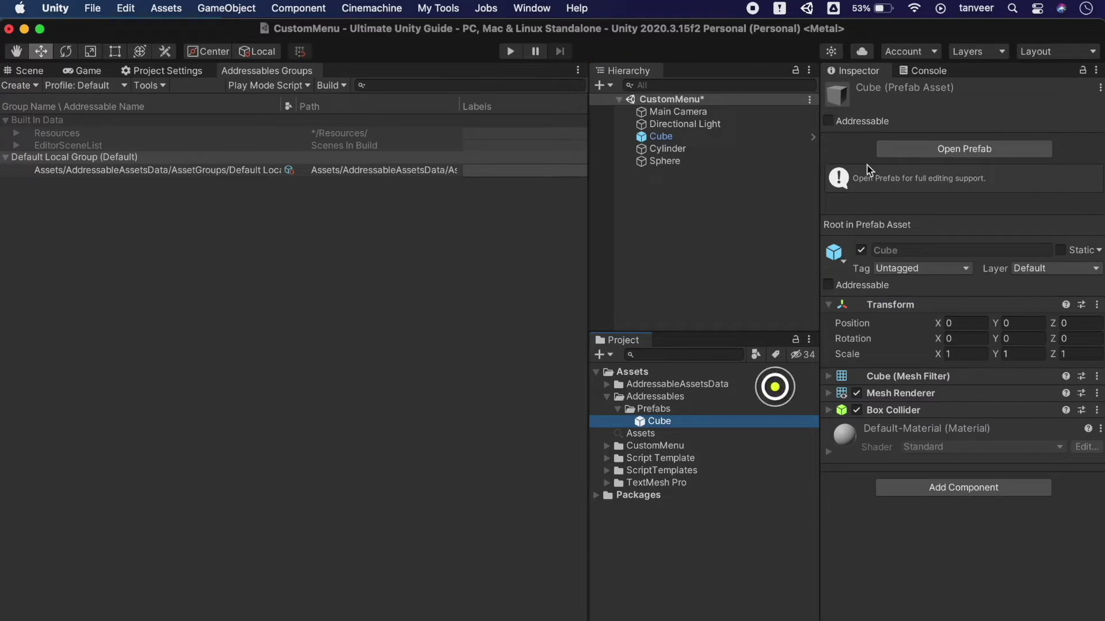
pyautogui.click(829, 286)
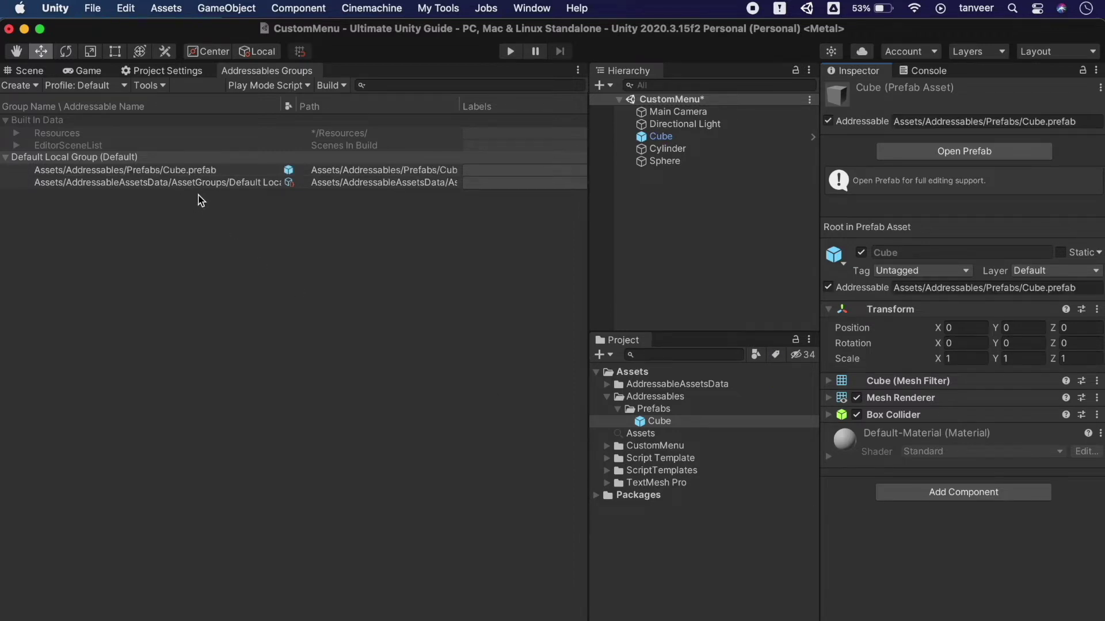
pyautogui.click(208, 173)
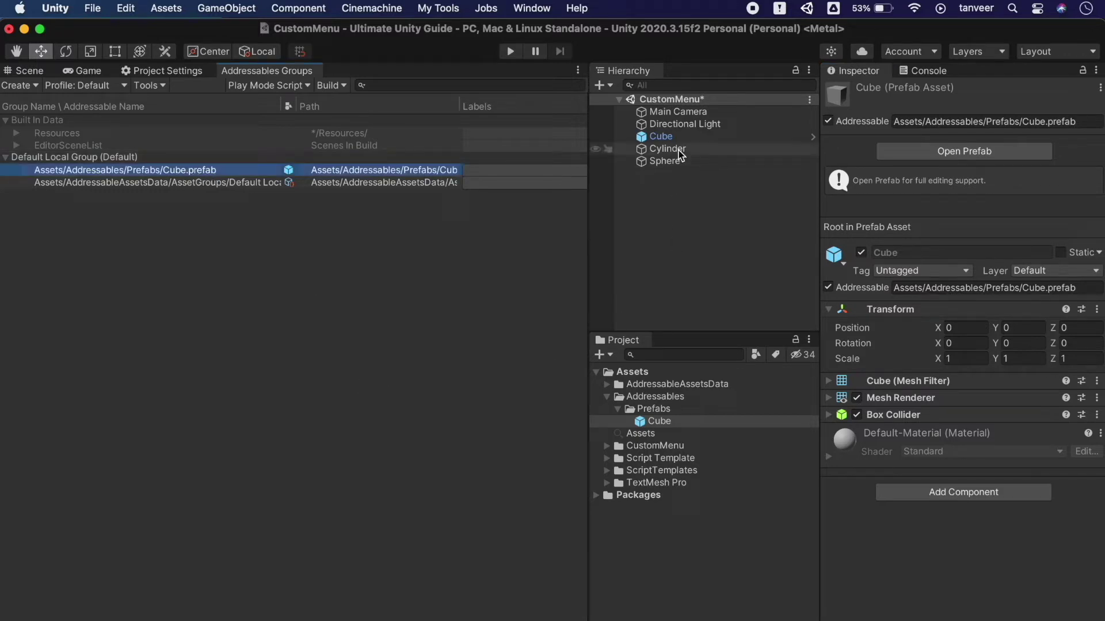
# - Turn Cylinder and Sphere into prefabs in Prefabs and mark both Addressable
pyautogui.moveTo(662, 150); pyautogui.dragTo(662, 410)
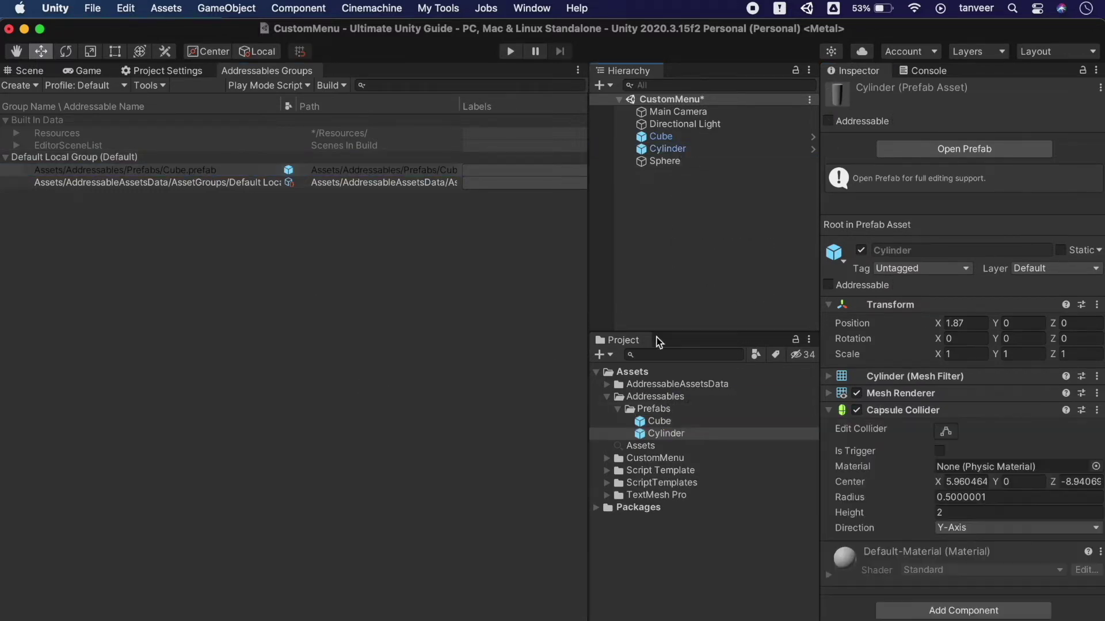
pyautogui.moveTo(666, 164); pyautogui.dragTo(663, 410)
pyautogui.click(670, 434)
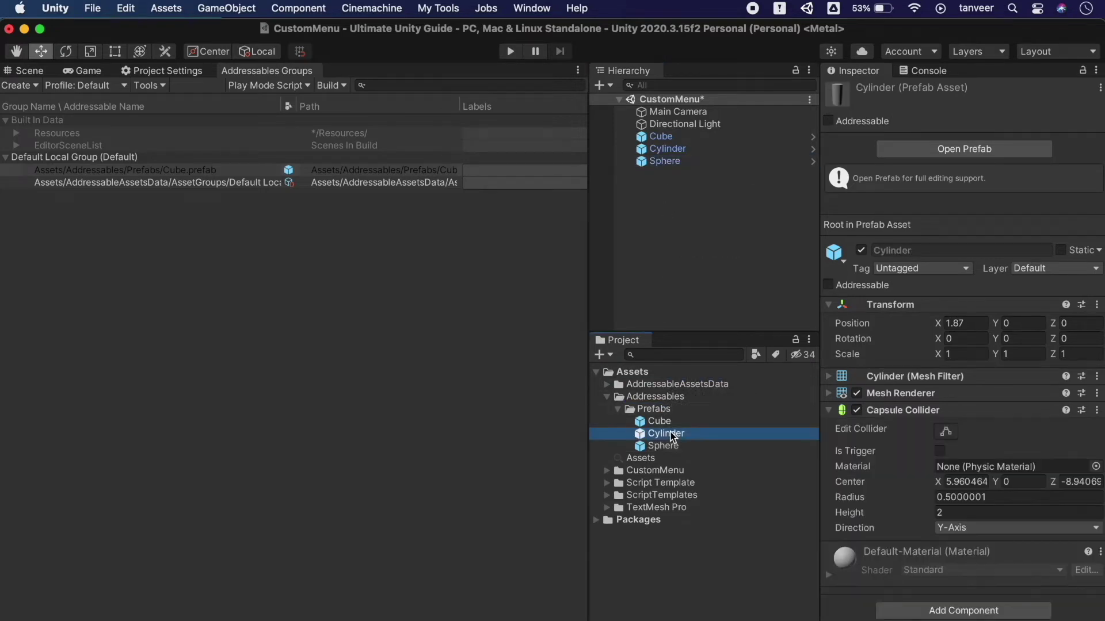
pyautogui.keyDown('shift'); pyautogui.click(672, 444); pyautogui.keyUp('shift')
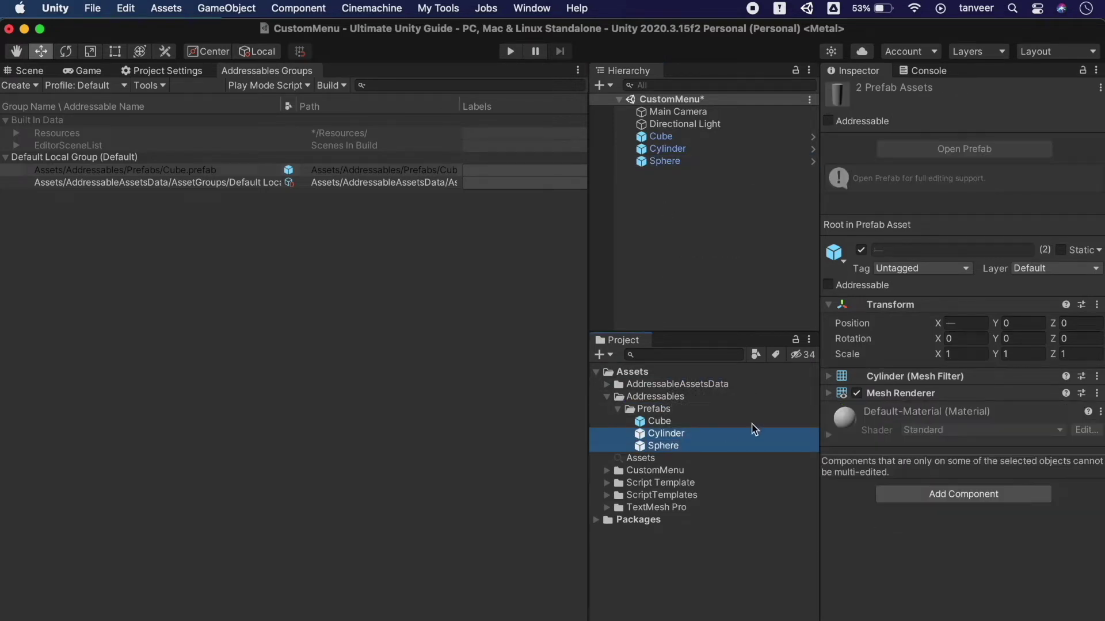
pyautogui.click(829, 285)
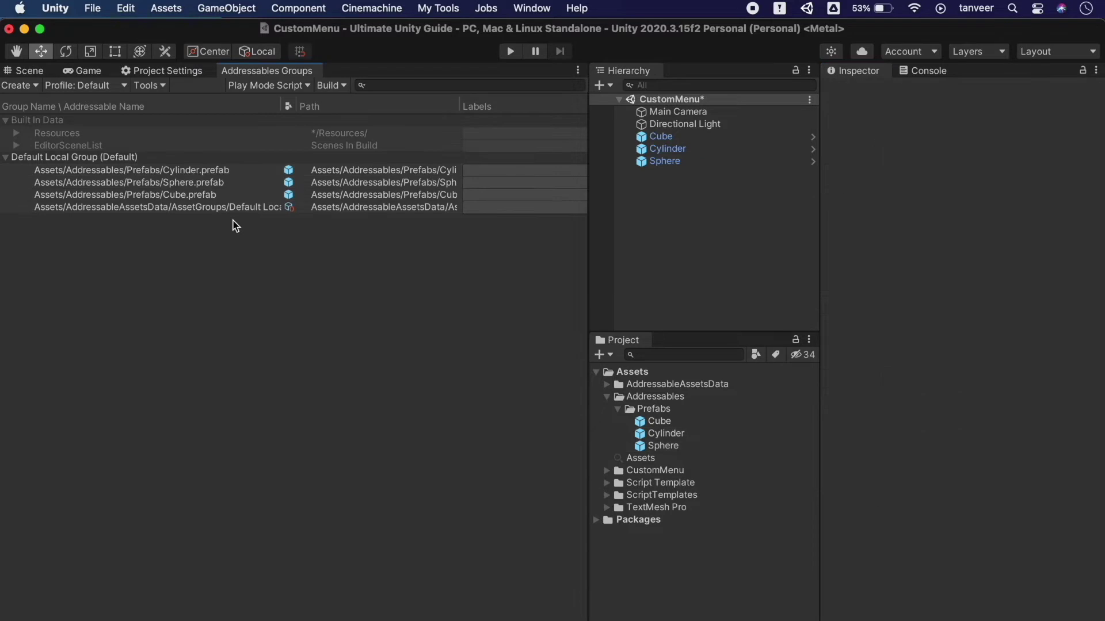
pyautogui.click(192, 195)
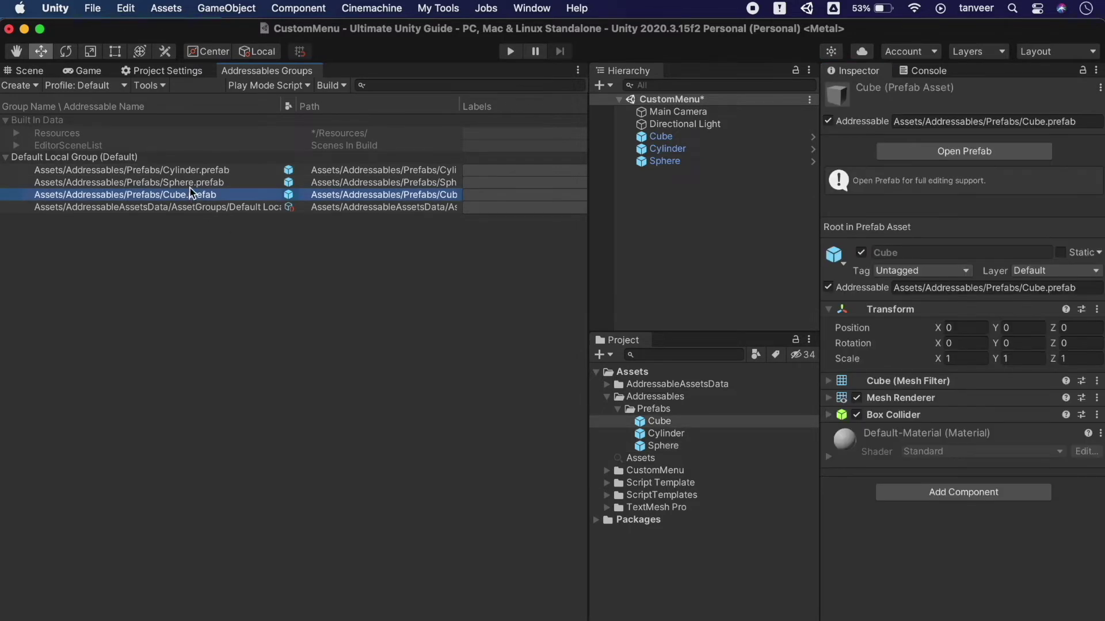
pyautogui.click(196, 183)
pyautogui.click(200, 170)
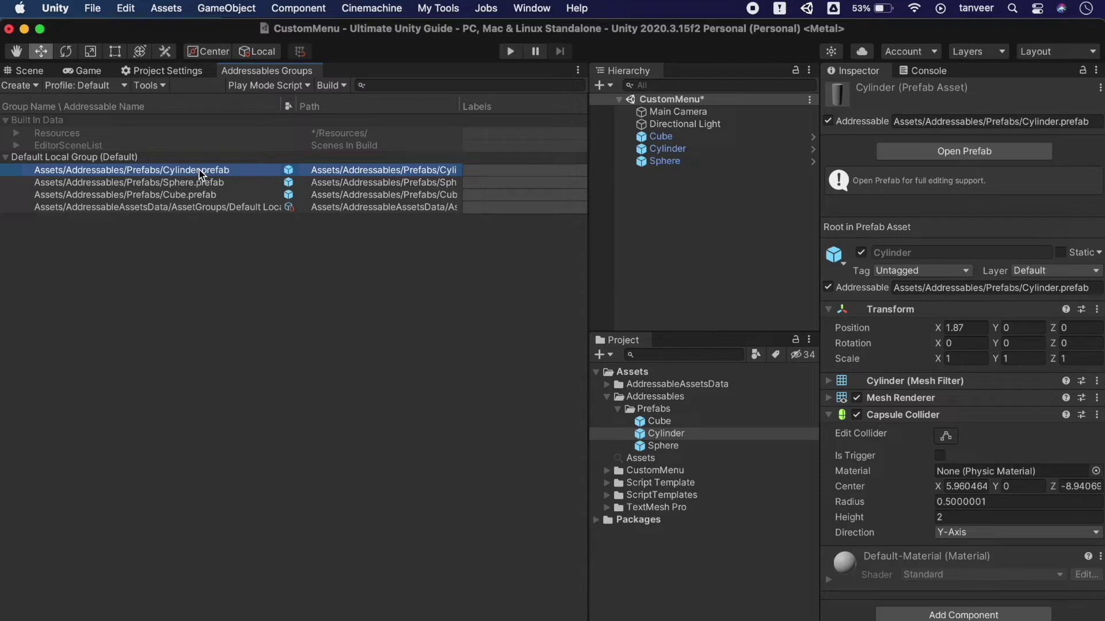
# - Create a C# script named Example in the Addressables folder
pyautogui.click(654, 397)
pyautogui.click(603, 355)
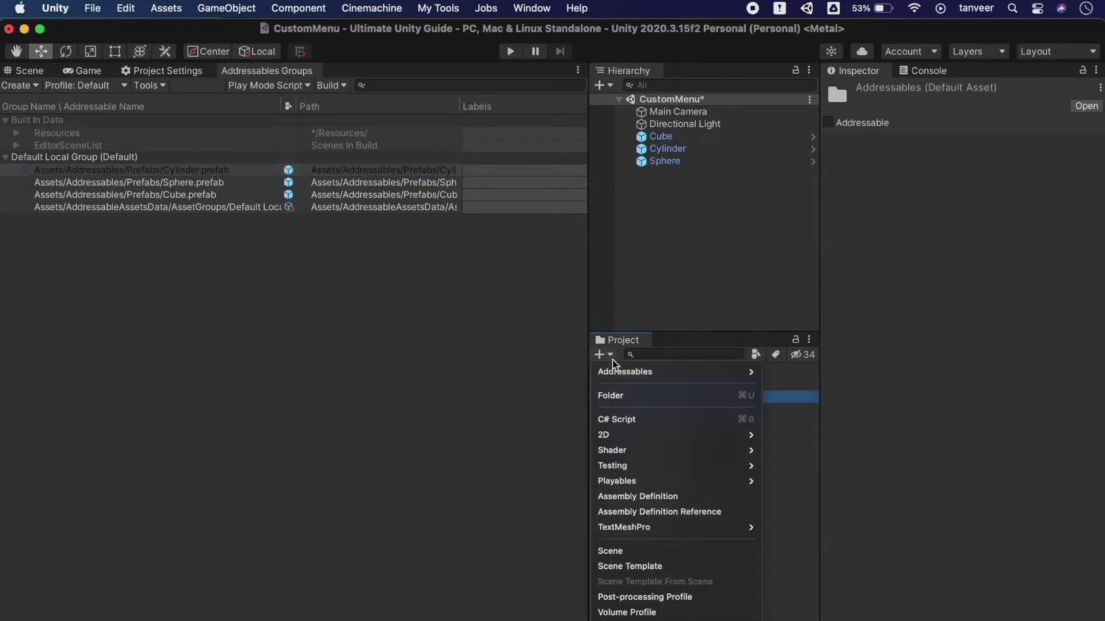
pyautogui.click(626, 419)
pyautogui.write('Exam')
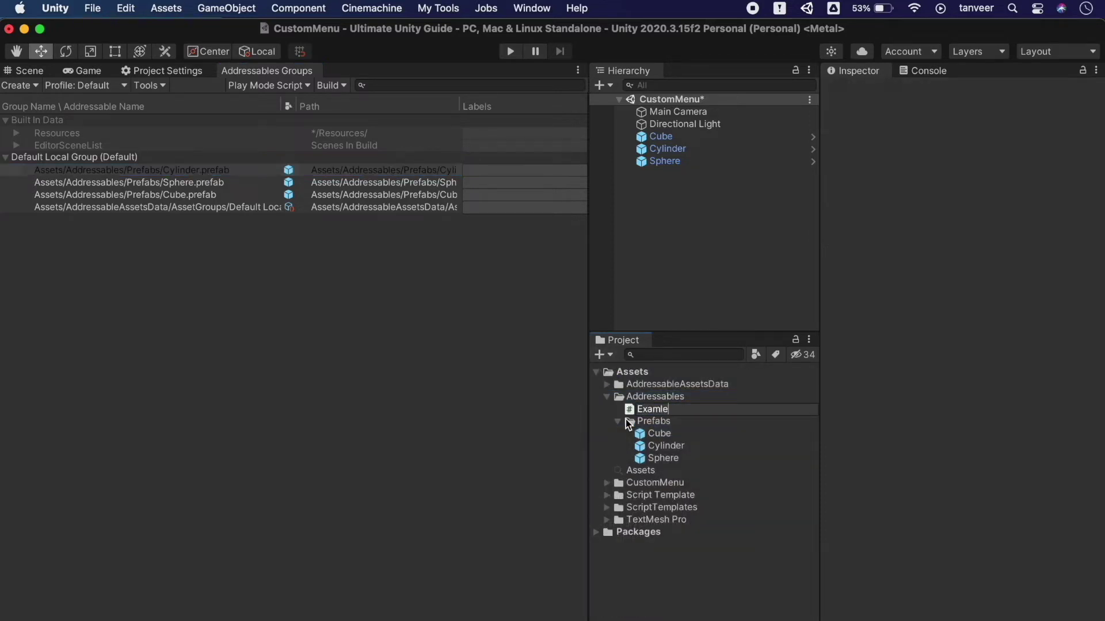
pyautogui.write('ple')
pyautogui.press('Return')
# - Open Example.cs and add the directive using UnityEngine.AddressableAssets;
pyautogui.doubleClick(662, 410)
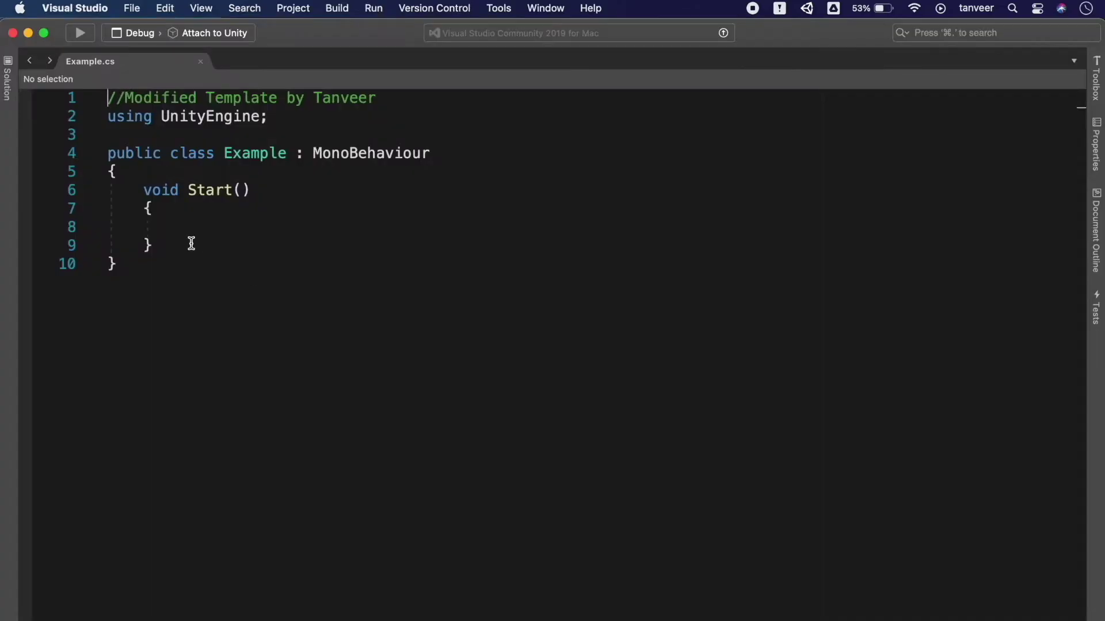
pyautogui.click(295, 119)
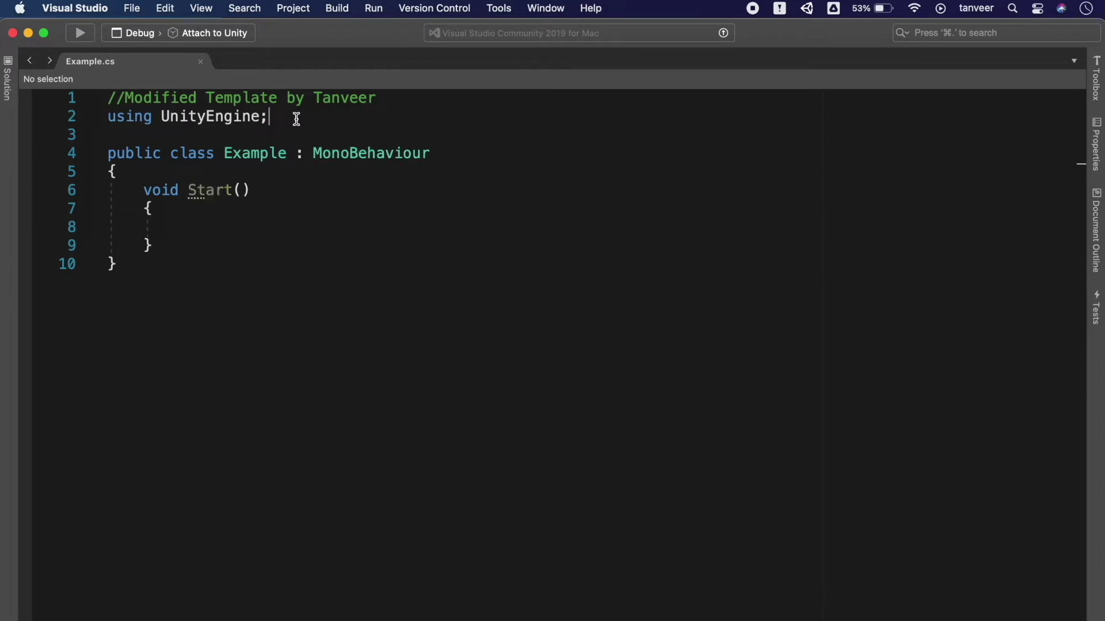
pyautogui.press('Return')
pyautogui.write('using Unite')
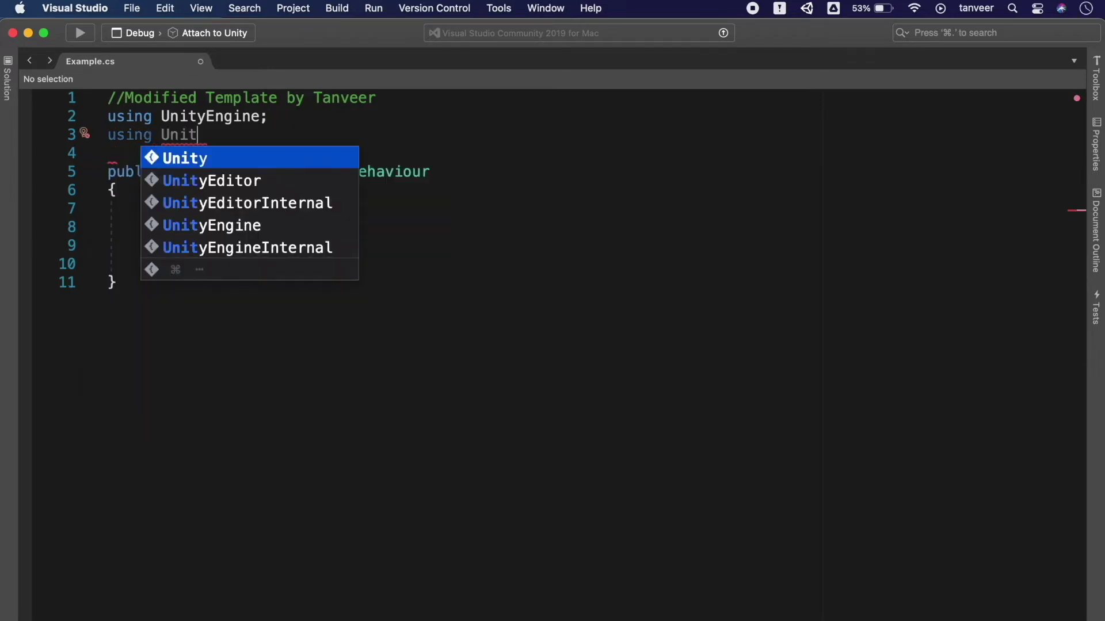
pyautogui.press('Down')
pyautogui.press('Down')
pyautogui.press('Down')
pyautogui.press('Return')
pyautogui.write('.add')
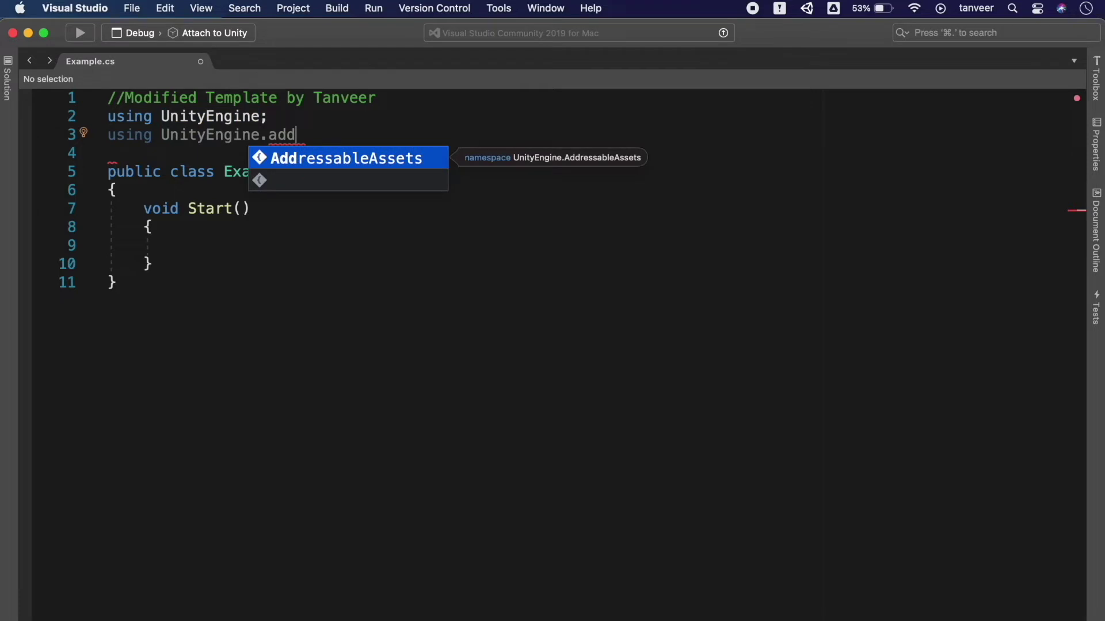
pyautogui.press('Return')
pyautogui.write(';')
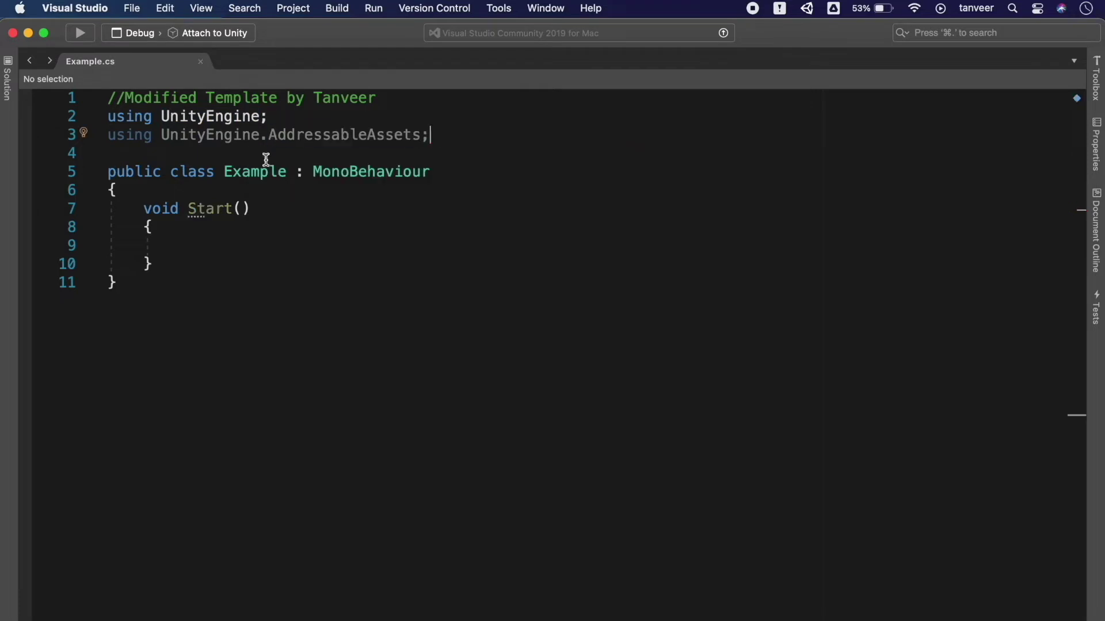
# - Declare an AssetReference field named assetReference in the Example class
pyautogui.click(147, 190)
pyautogui.press('Return')
pyautogui.write('a')
pyautogui.press('BackSpace')
pyautogui.write('reff')
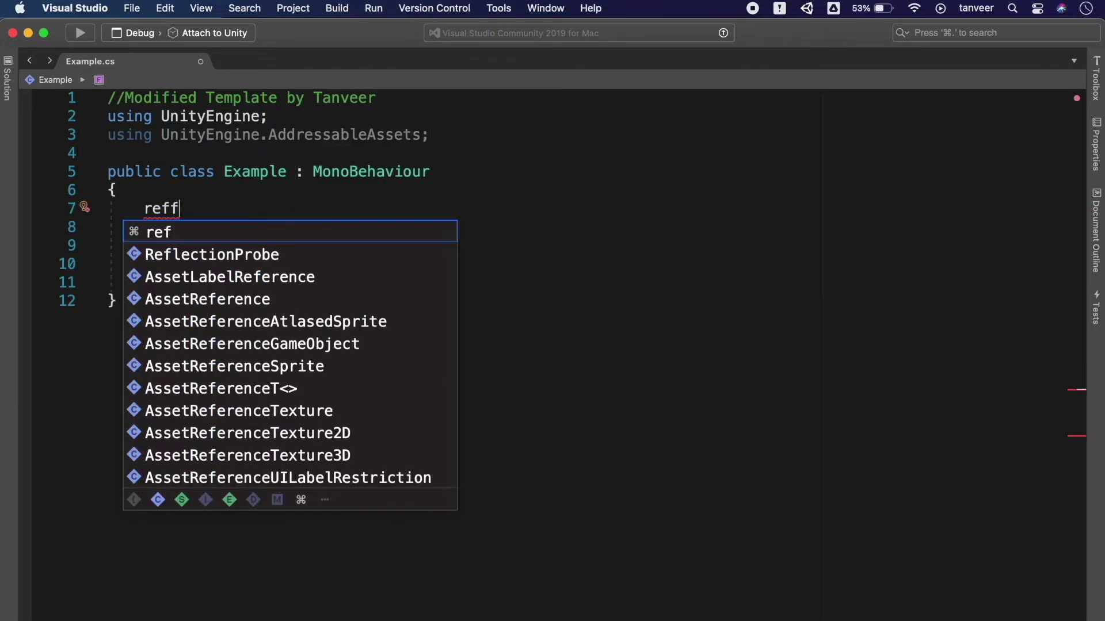
pyautogui.click(288, 300)
pyautogui.write('a')
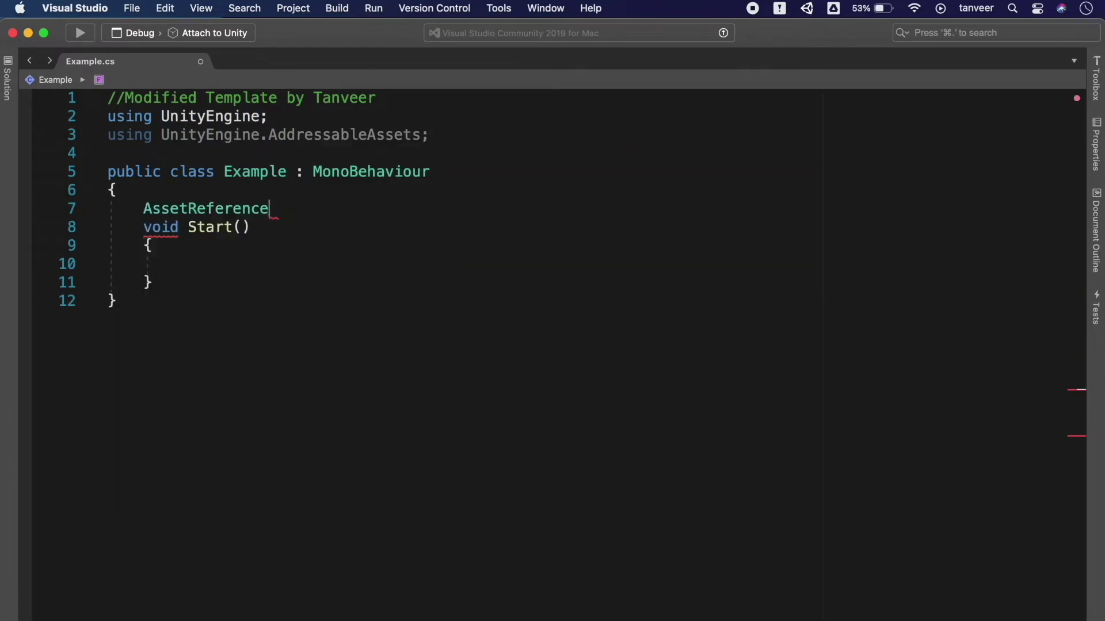
pyautogui.press('Return')
pyautogui.write(';')
# - Call assetReference.InstantiateAsync(); inside Start, then return to Unity
pyautogui.click(249, 227)
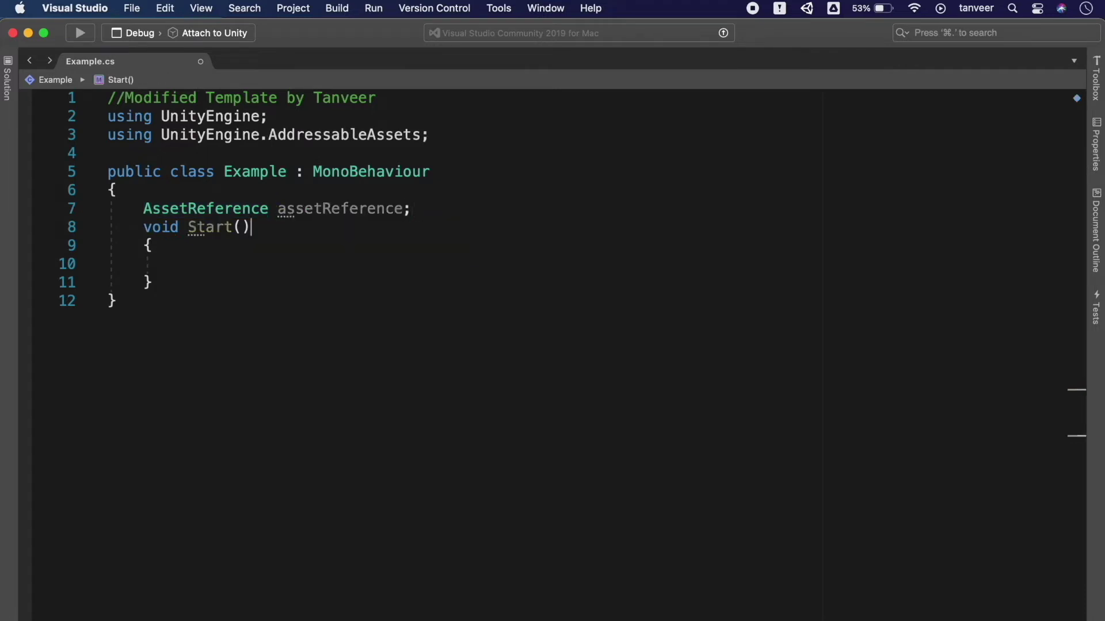
pyautogui.click(179, 263)
pyautogui.write('ass')
pyautogui.press('Return')
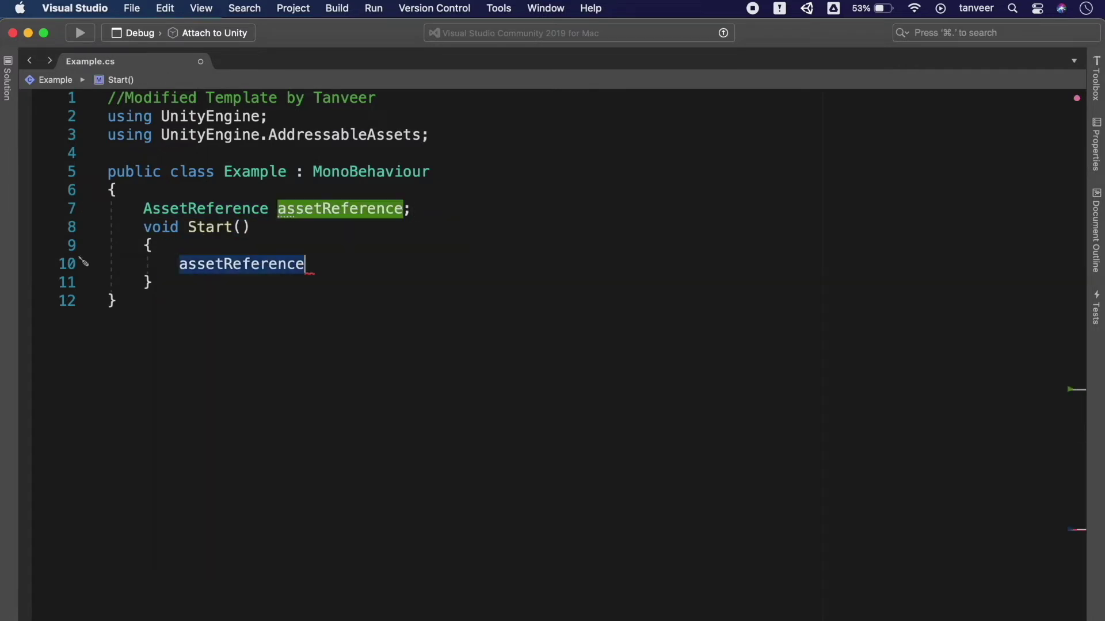
pyautogui.write('.insta')
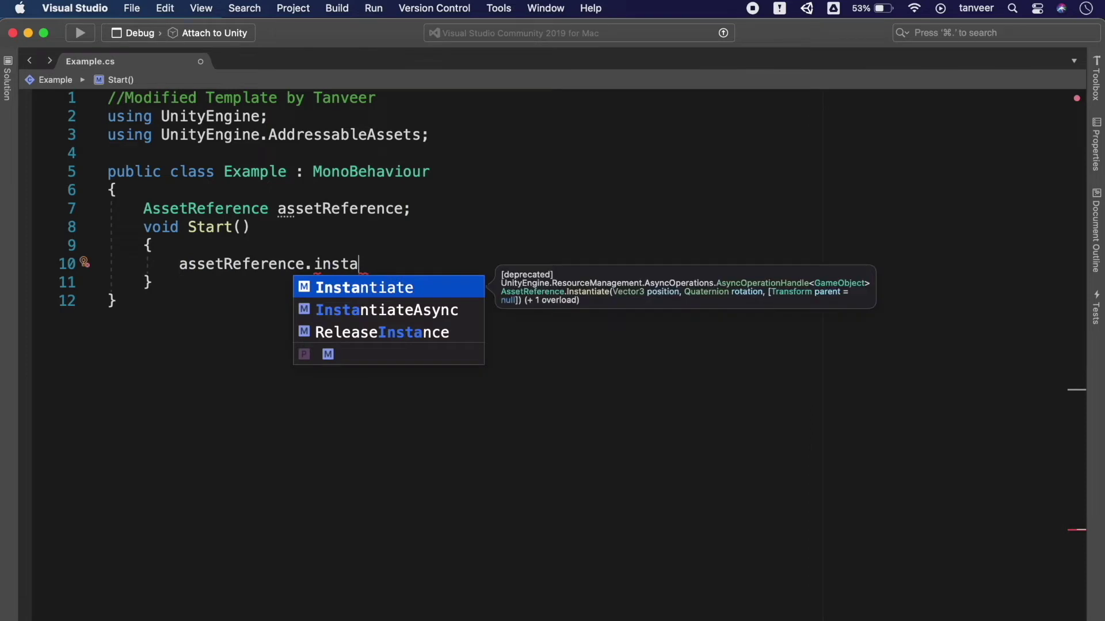
pyautogui.press('Down')
pyautogui.write('();')
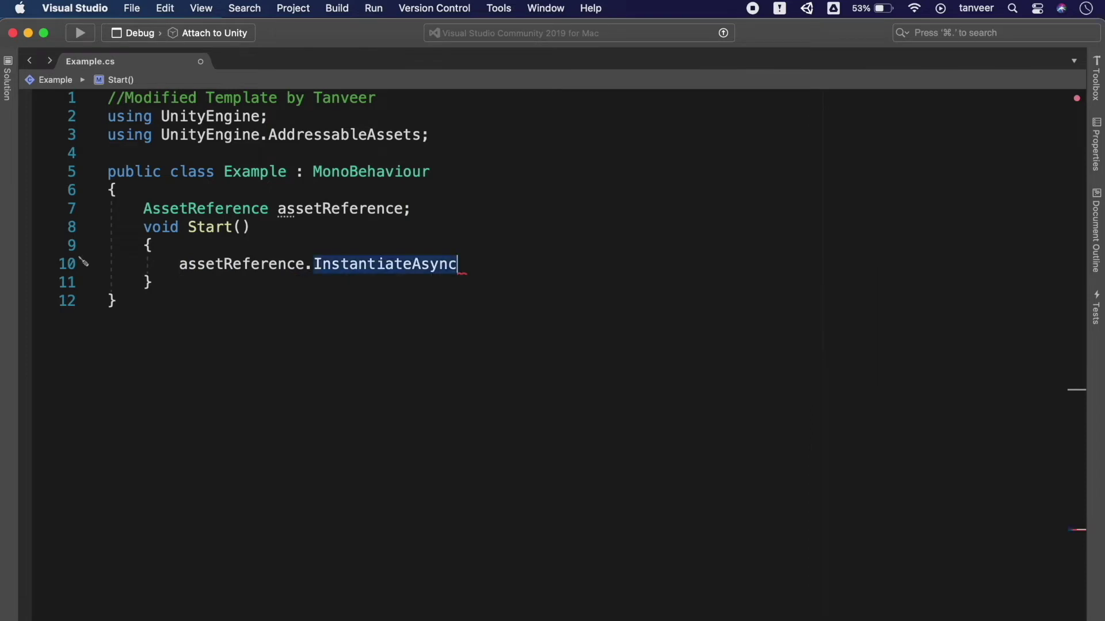
pyautogui.press('super+Tab')
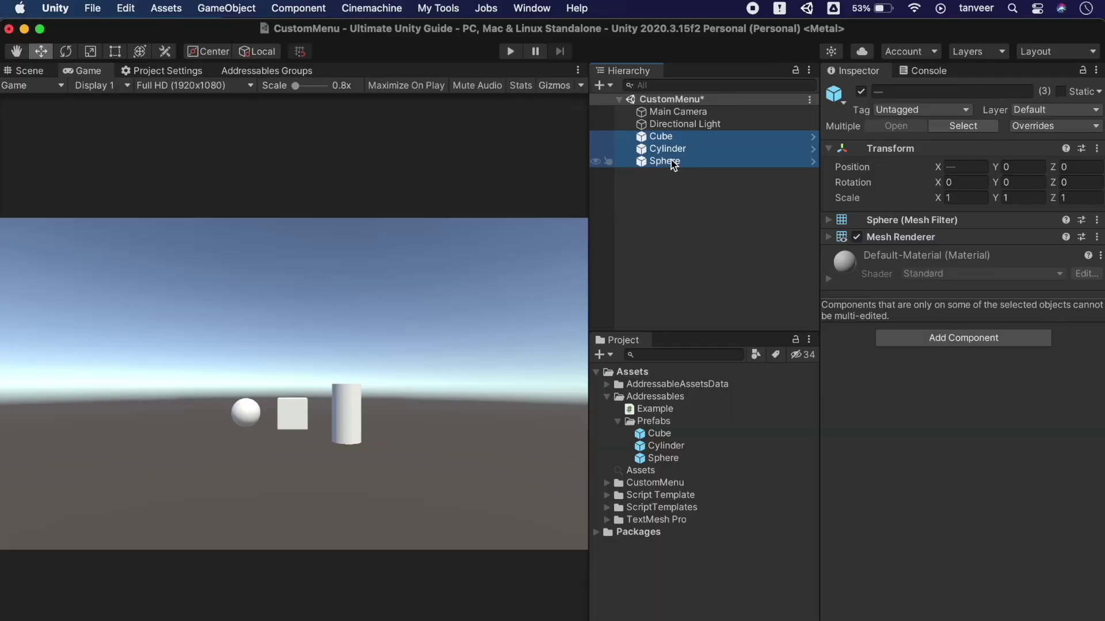
# - Replace Cube, Cylinder and Sphere in the scene with an empty GameObject named Example
pyautogui.rightClick(671, 161)
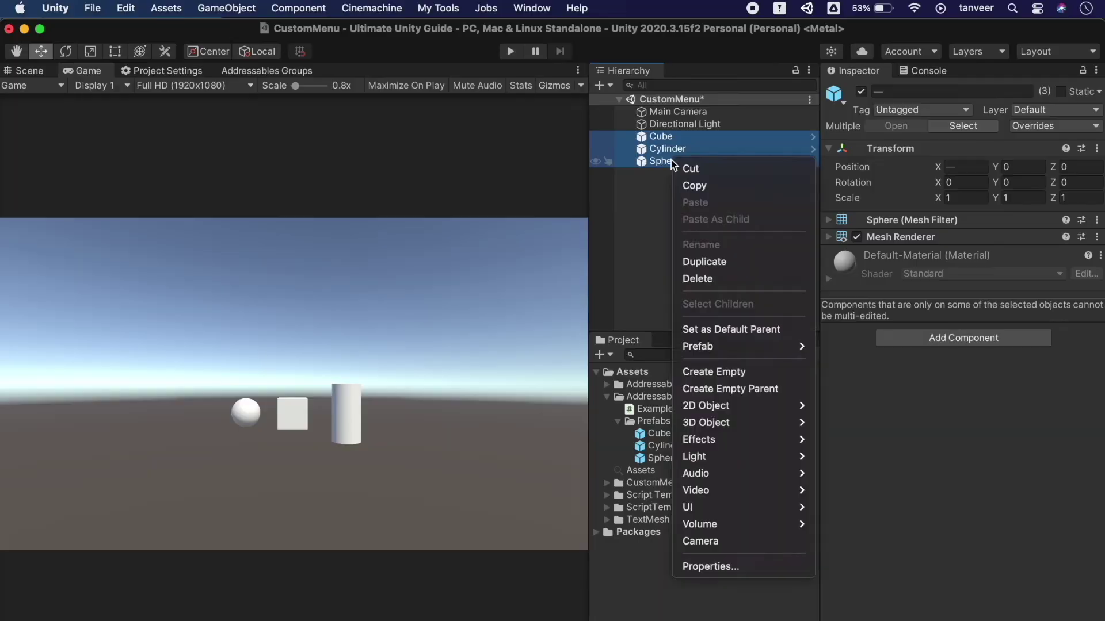
pyautogui.click(698, 278)
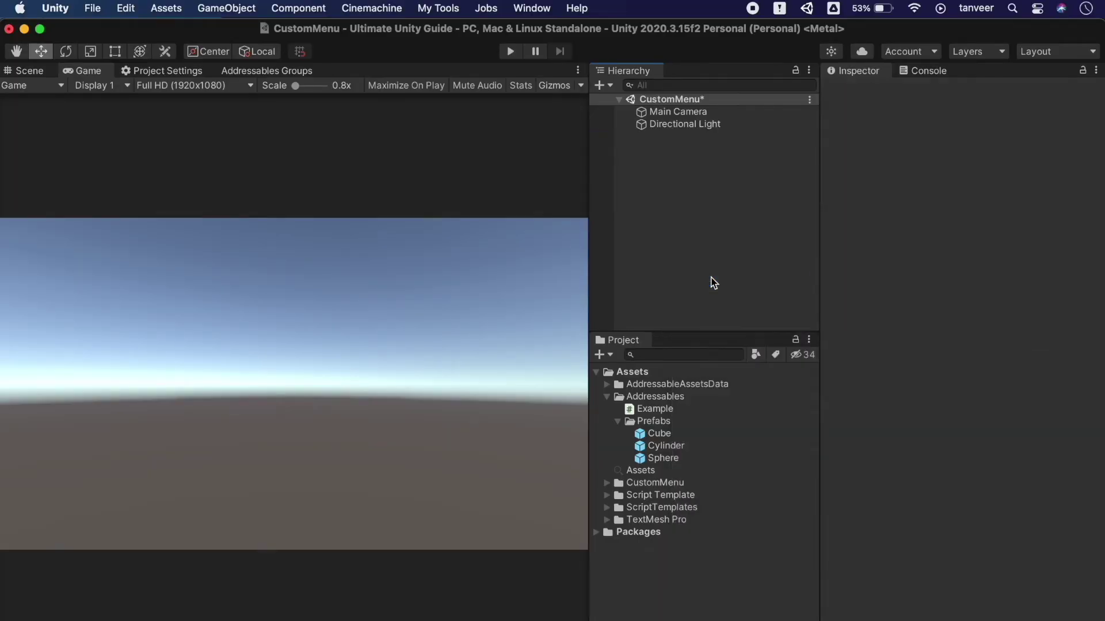
pyautogui.click(604, 86)
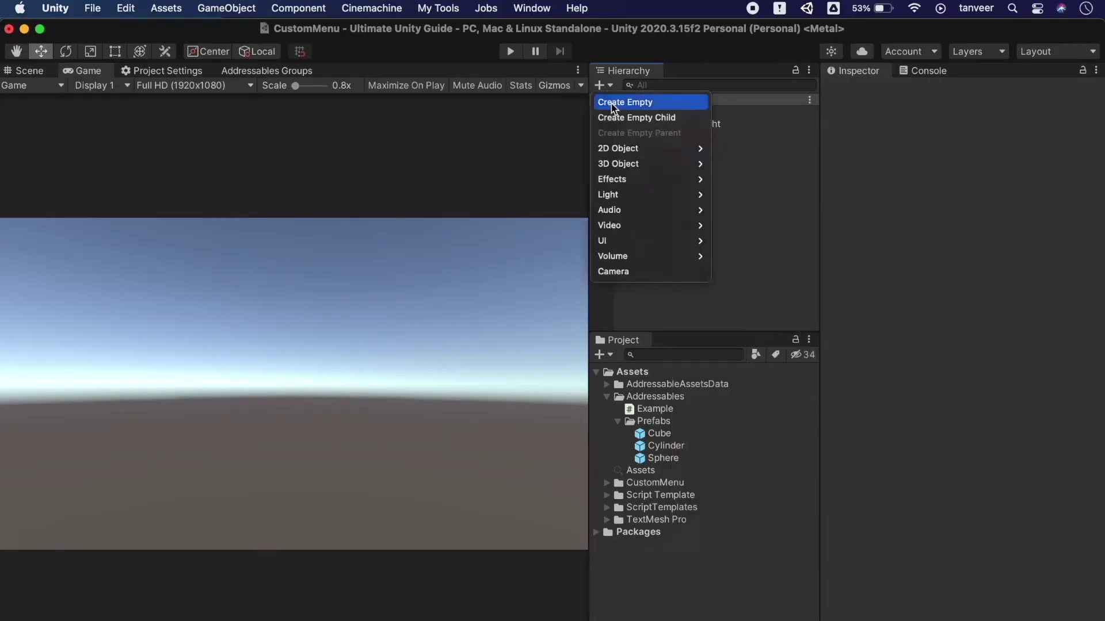
pyautogui.click(647, 102)
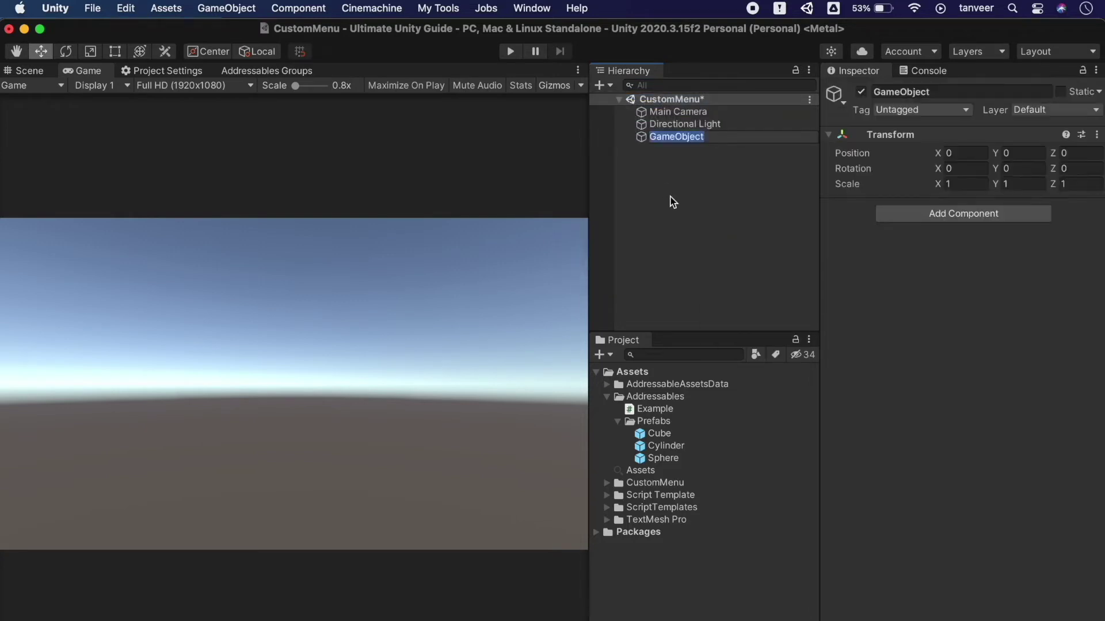
pyautogui.write('Example')
pyautogui.press('Return')
# - Attach the Example script to the Example object and open it for editing
pyautogui.moveTo(656, 409); pyautogui.dragTo(936, 282)
pyautogui.click(973, 230)
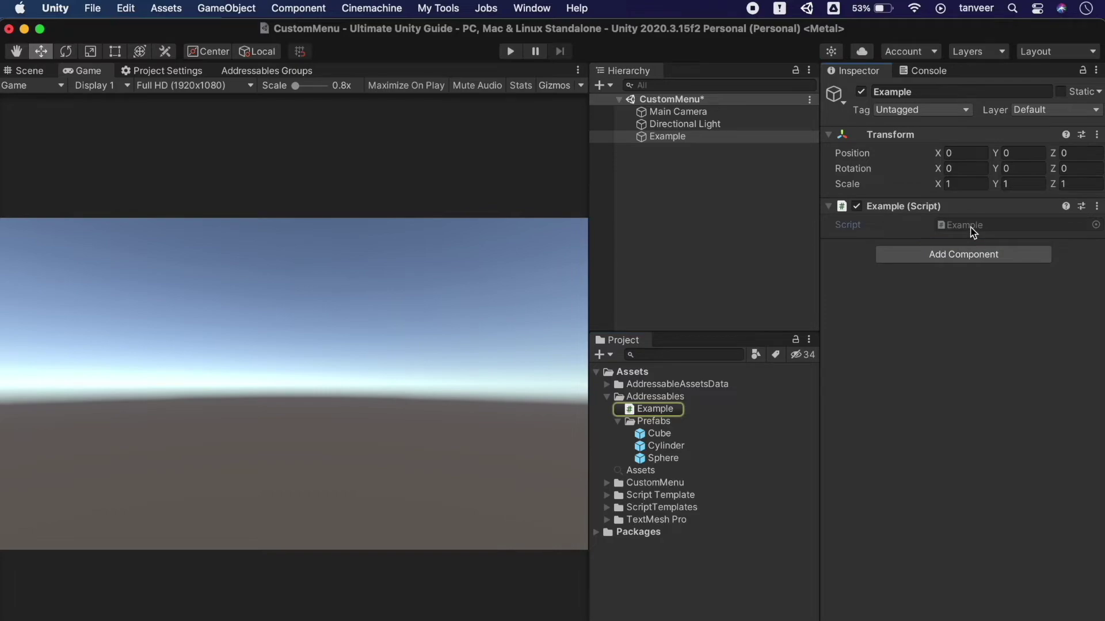
pyautogui.doubleClick(973, 230)
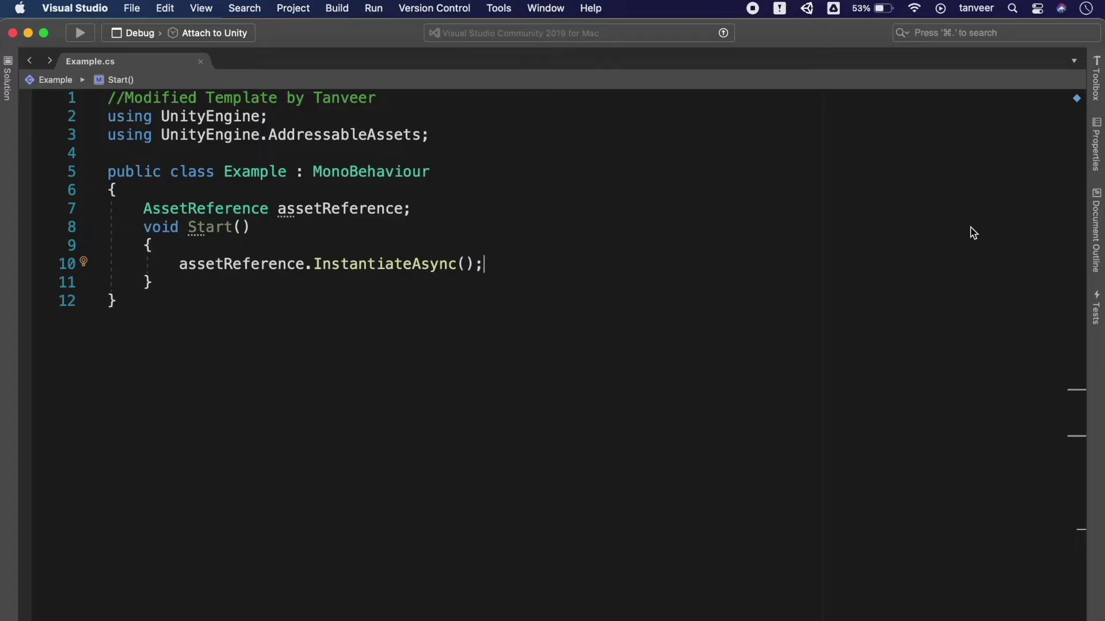
# - Make the assetReference field on line 7 public and save Example.cs
pyautogui.click(145, 215)
pyautogui.write('publ')
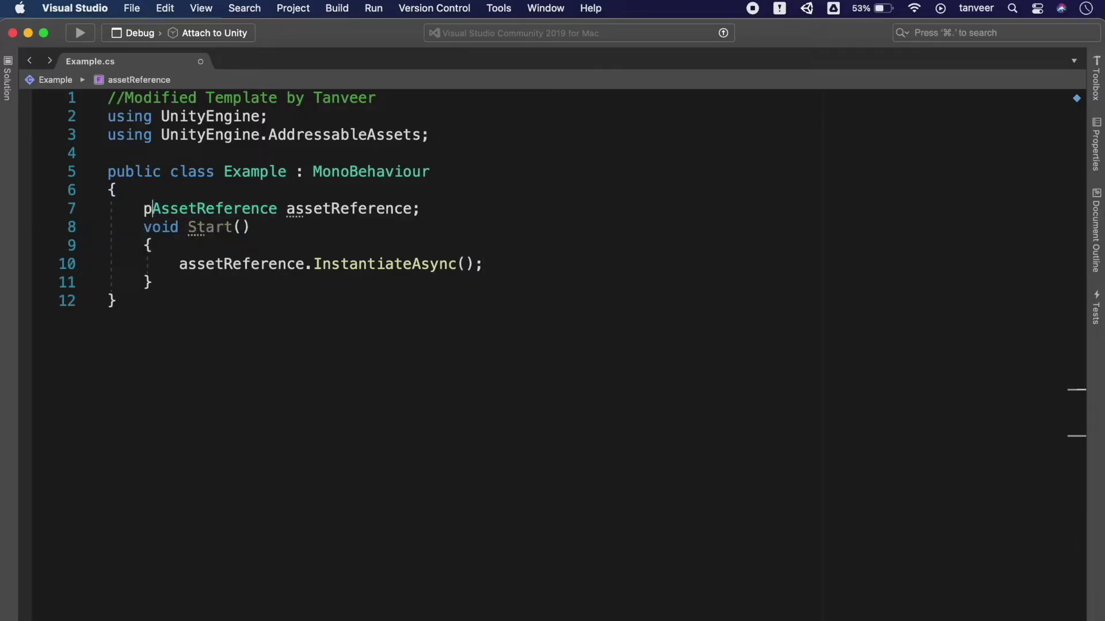
pyautogui.write('ic')
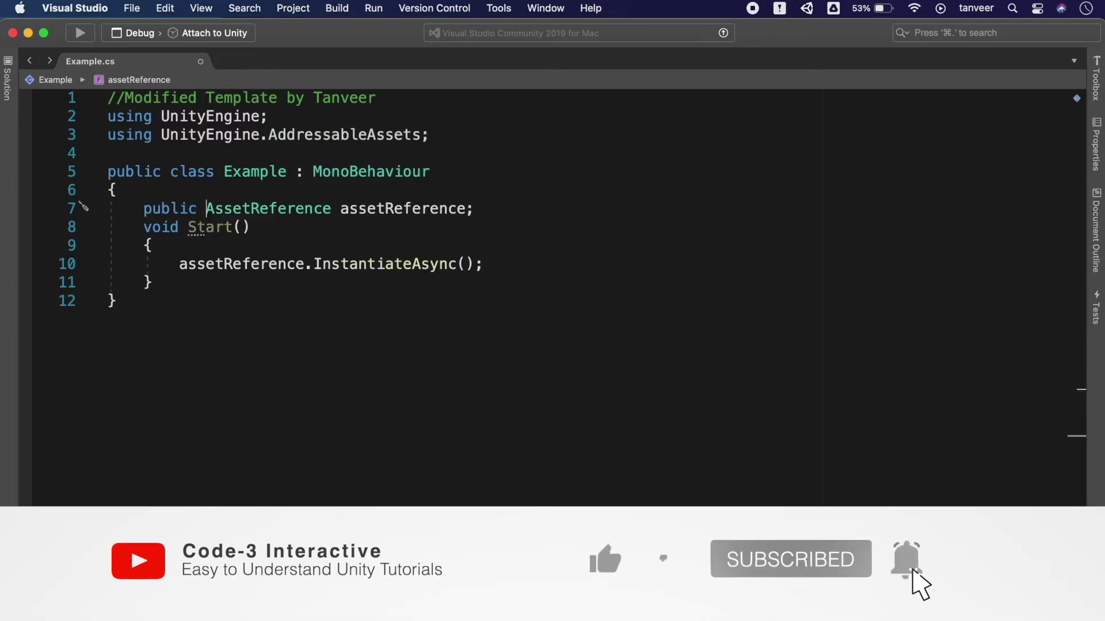
pyautogui.press('super+s')
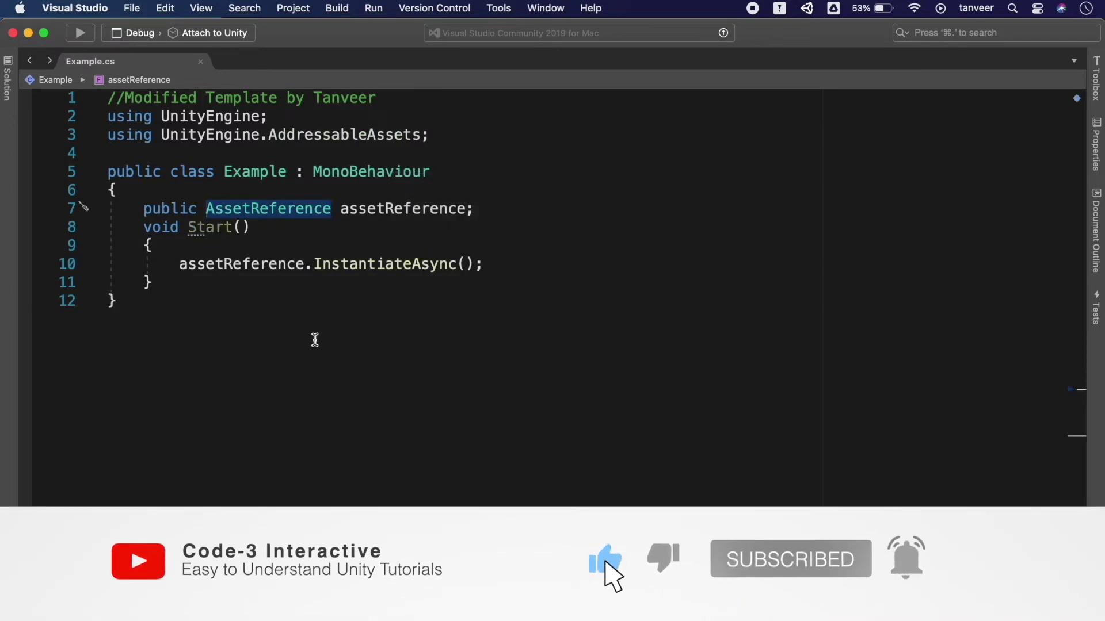
pyautogui.press('super+Tab')
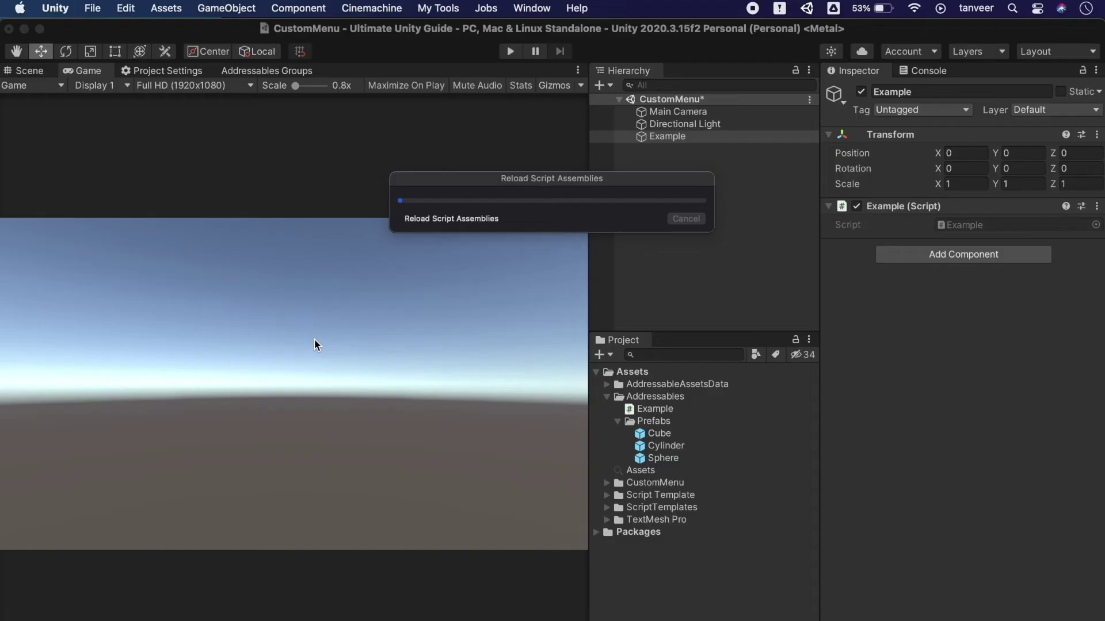
# - Set Example's Asset Reference to Cube.prefab and enter play mode to spawn it
pyautogui.click(1096, 240)
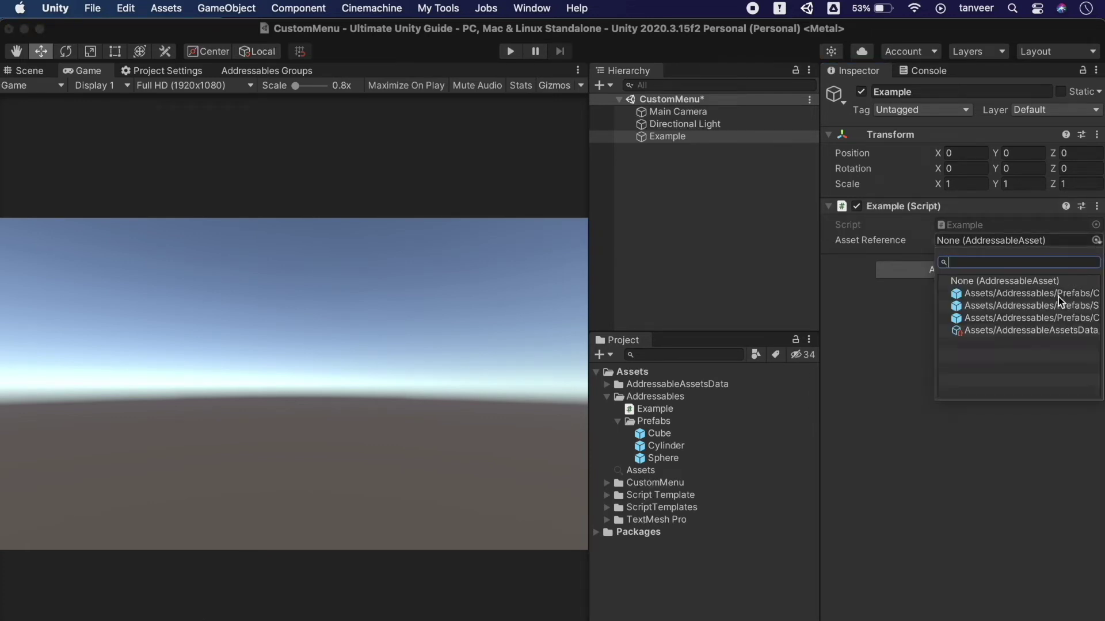
pyautogui.click(811, 258)
pyautogui.moveTo(819, 258); pyautogui.dragTo(712, 247)
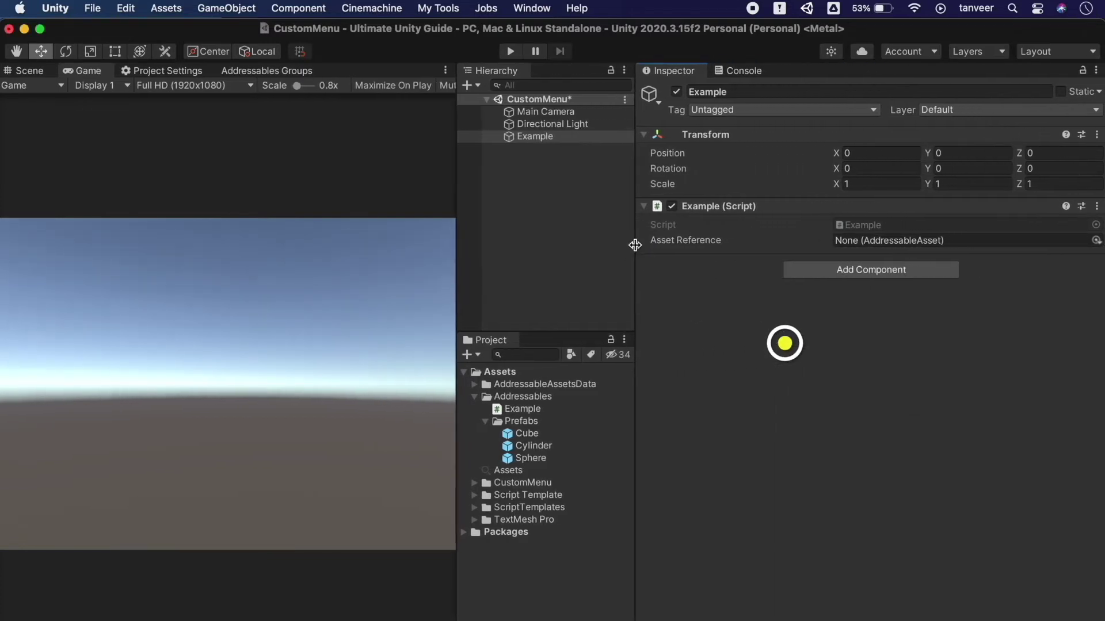
pyautogui.click(1096, 241)
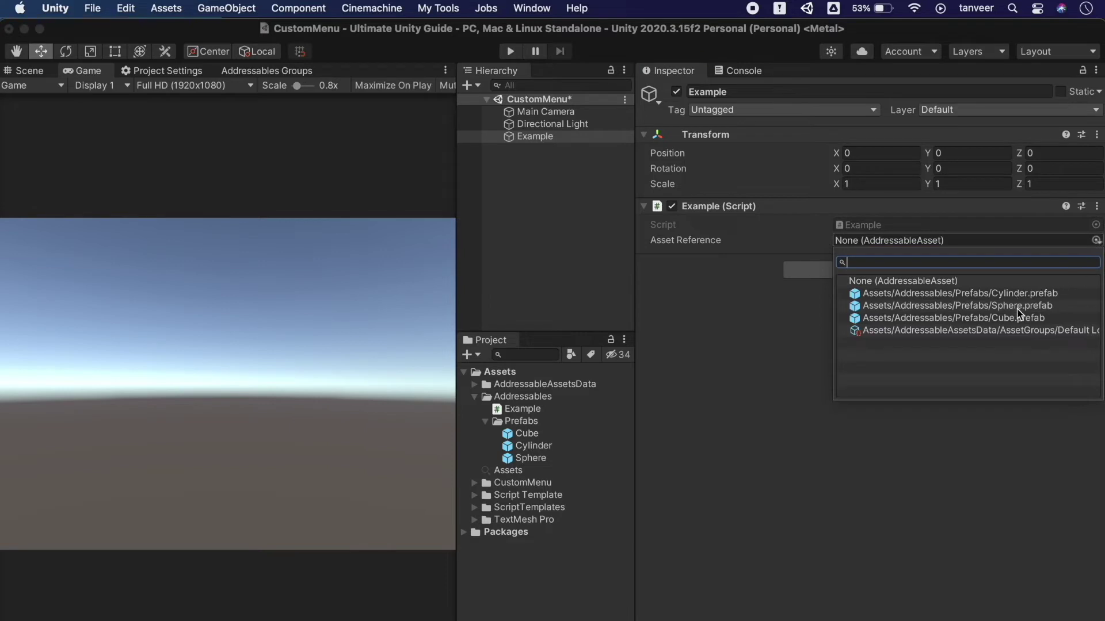
pyautogui.click(1019, 319)
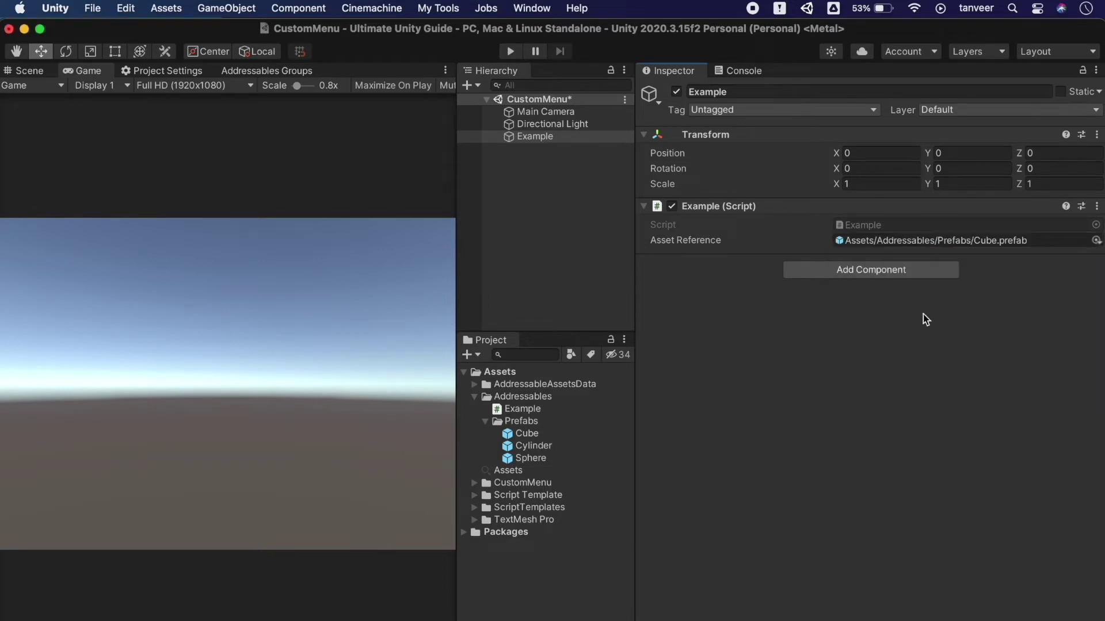
pyautogui.click(510, 51)
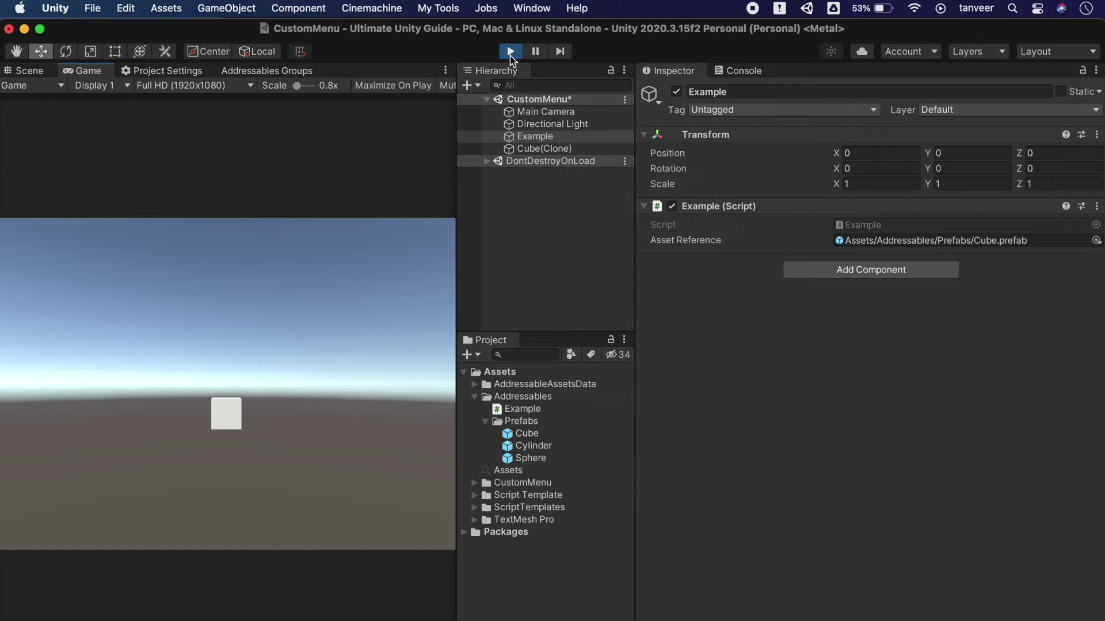
# - Switch the Asset Reference to Sphere.prefab and play to spawn a sphere
pyautogui.click(511, 53)
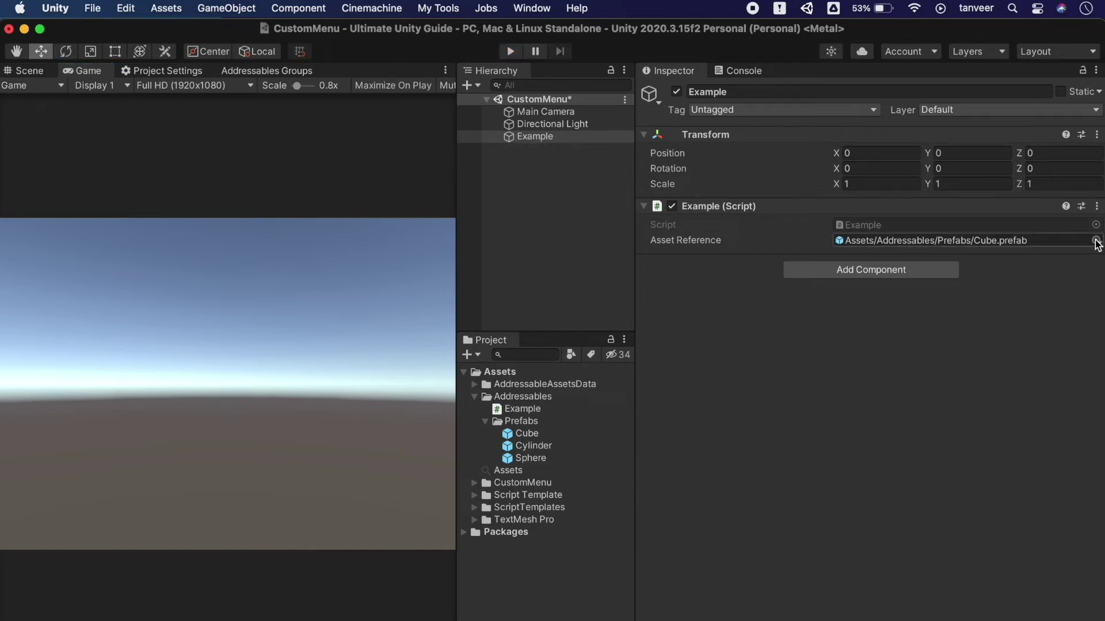
pyautogui.click(1096, 240)
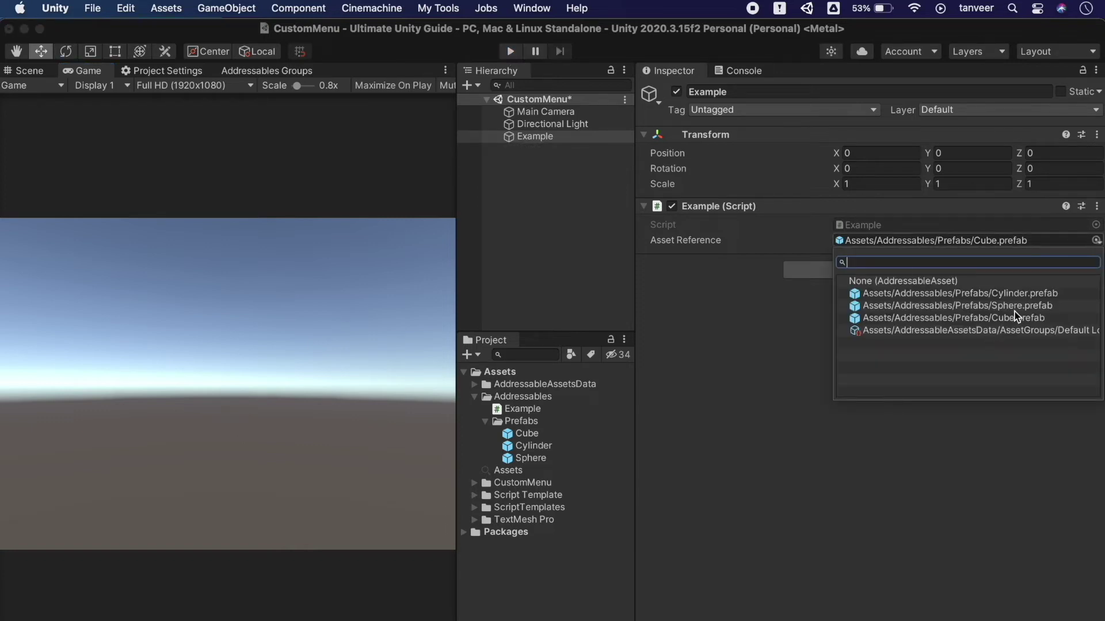
pyautogui.click(1013, 310)
pyautogui.click(509, 53)
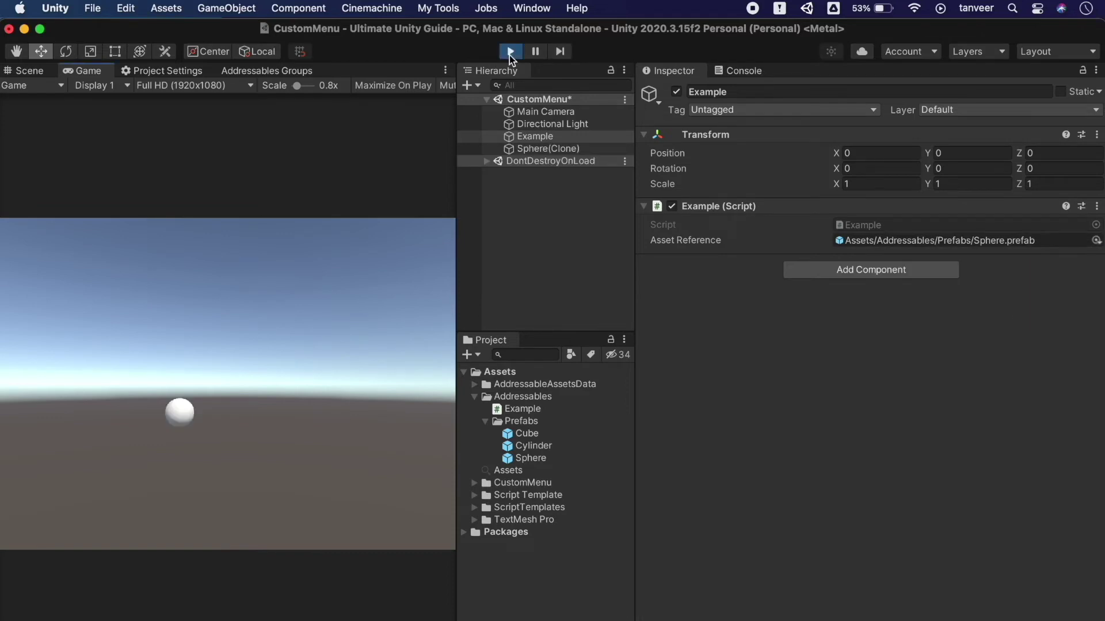
# - Switch the Asset Reference to Cylinder.prefab and play to spawn a cylinder
pyautogui.click(509, 52)
pyautogui.click(1096, 240)
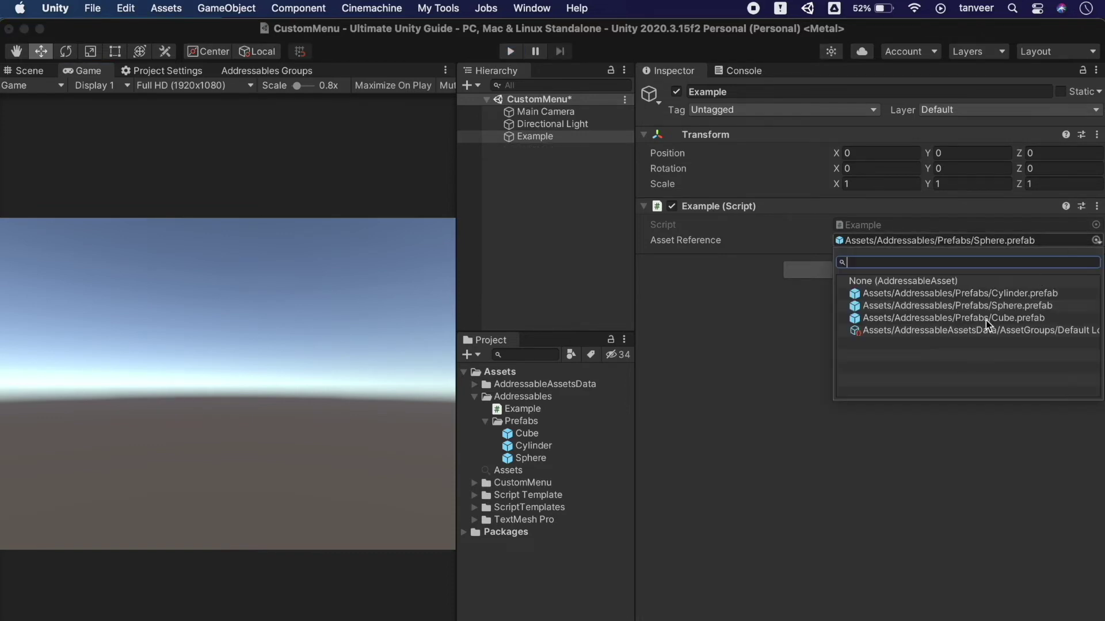
pyautogui.click(1016, 293)
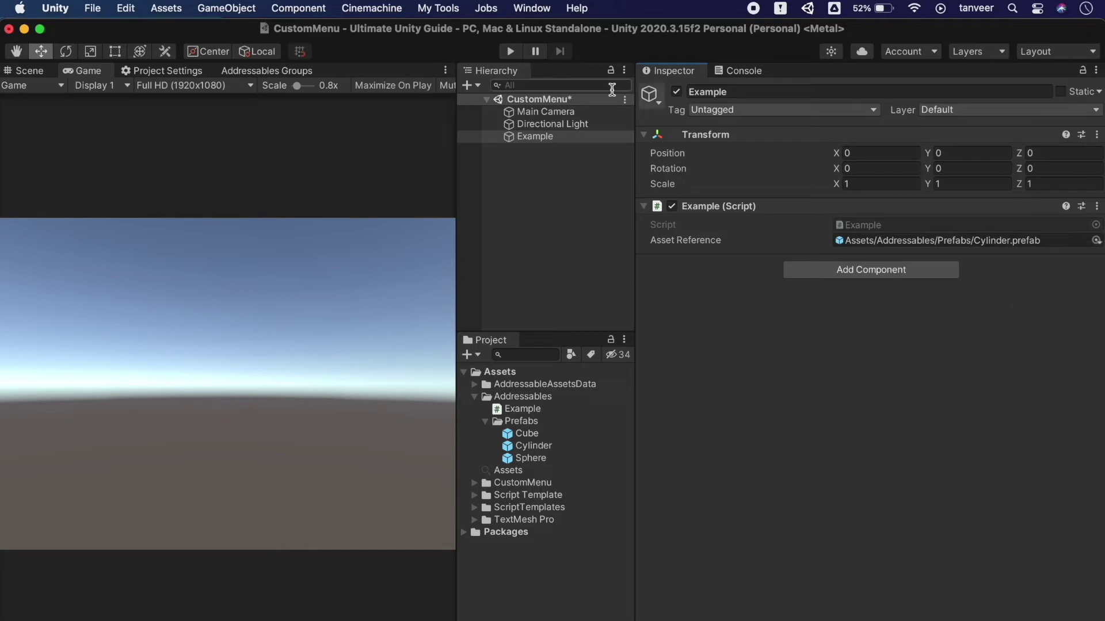
pyautogui.click(506, 52)
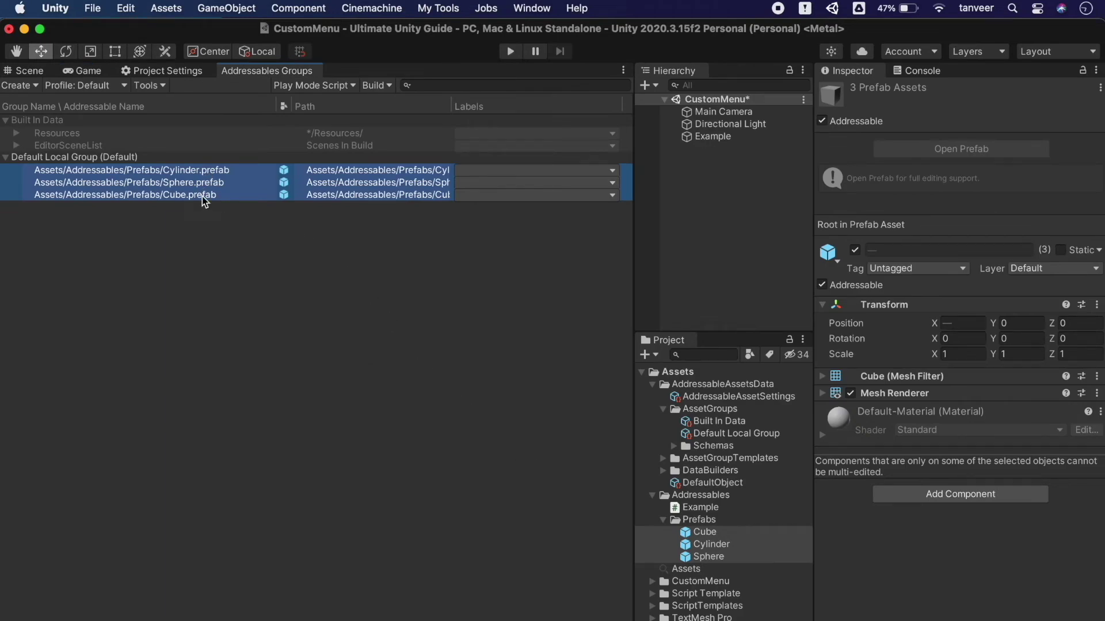
# - Apply Simplify Addressable Names to the Cylinder, Sphere and Cube entries in Default Local Group
pyautogui.click(191, 216)
pyautogui.click(197, 171)
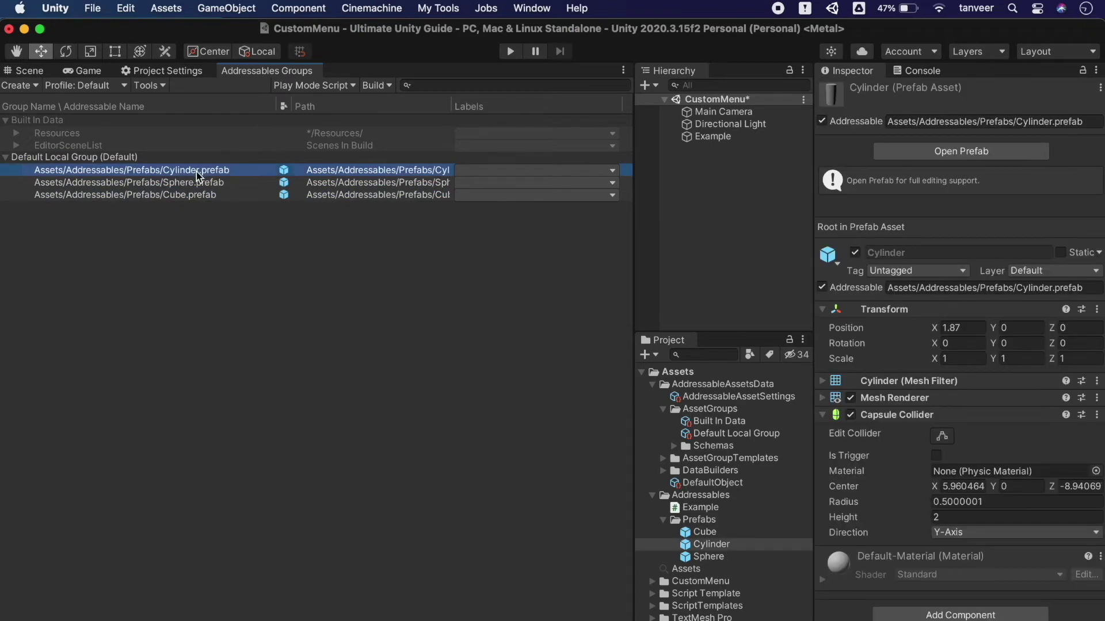
pyautogui.keyDown('shift'); pyautogui.click(197, 194); pyautogui.keyUp('shift')
pyautogui.rightClick(196, 195)
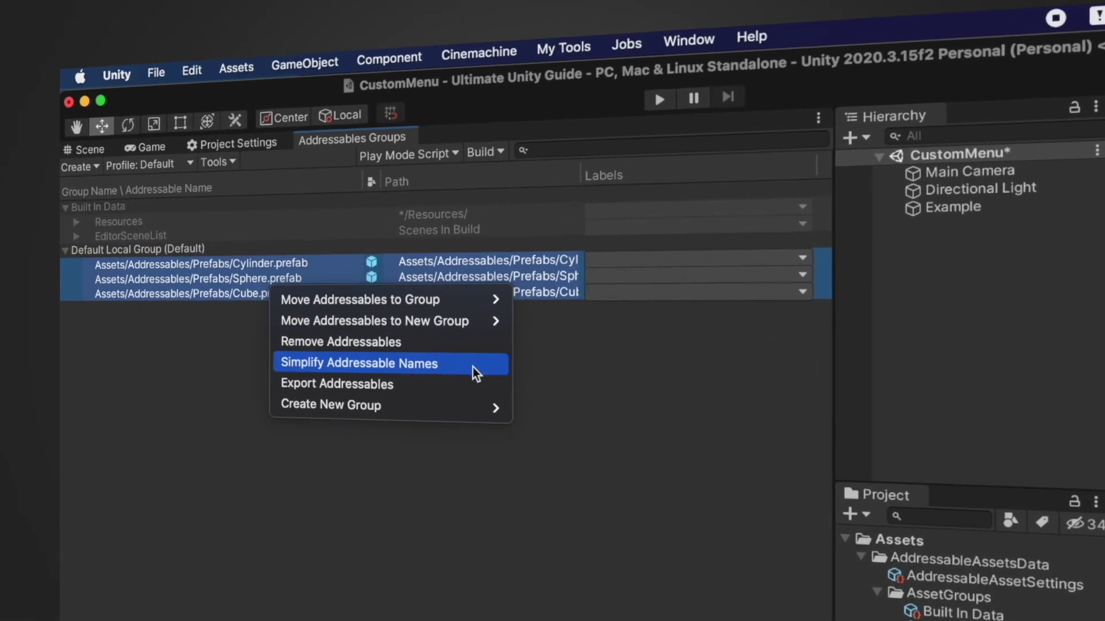
pyautogui.click(471, 367)
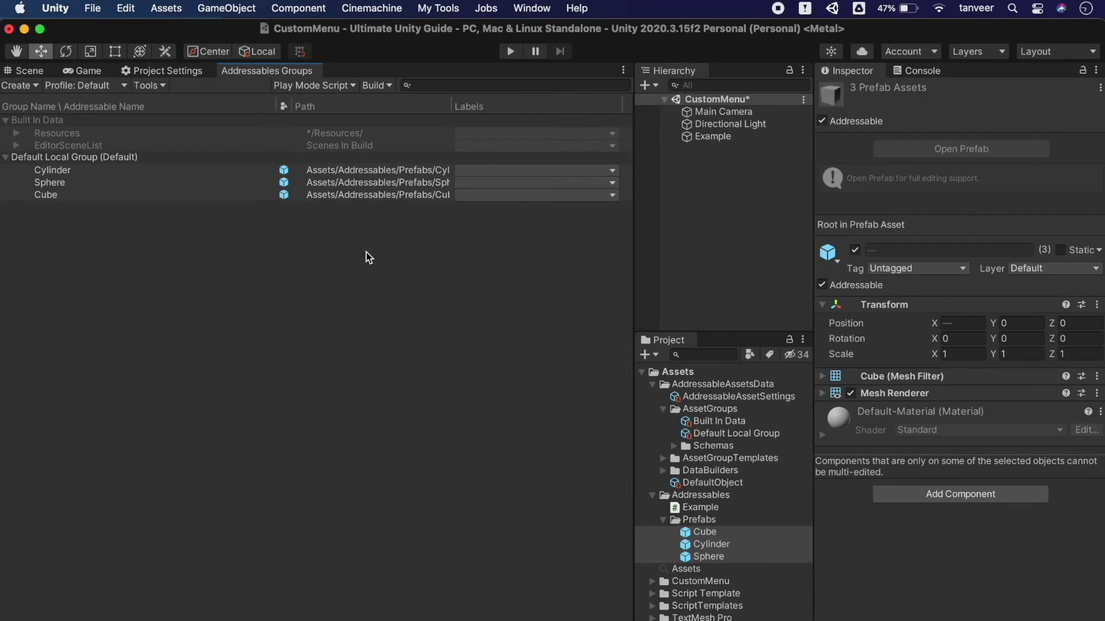
pyautogui.click(60, 170)
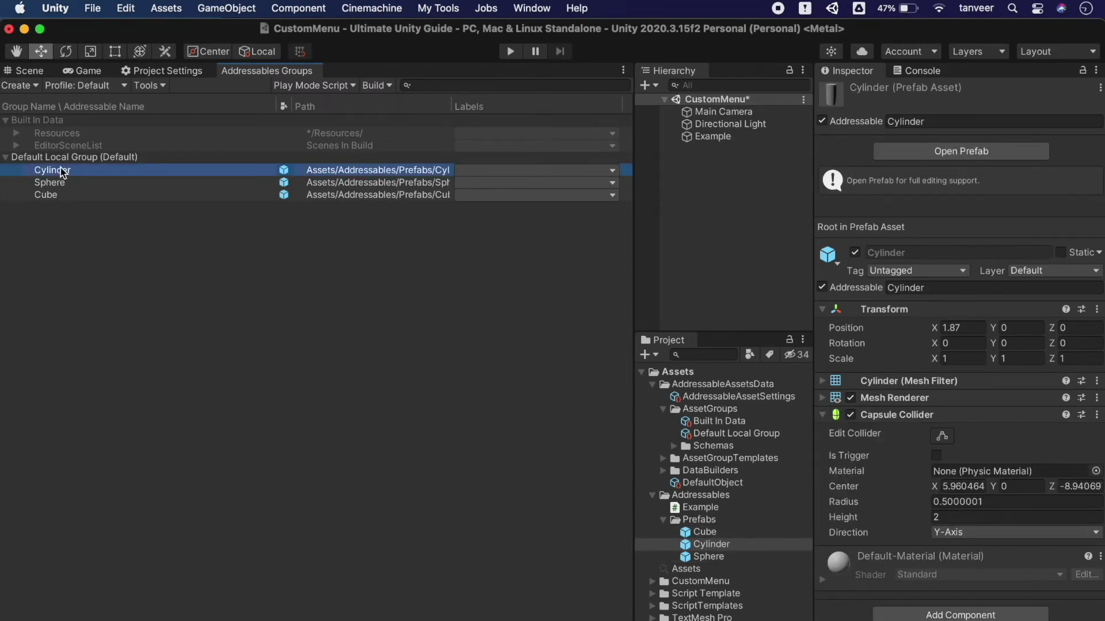
# - Edit the Cylinder entry's address, appending 'Simple' to make CylinderSimple, then reselect the name
pyautogui.click(98, 183)
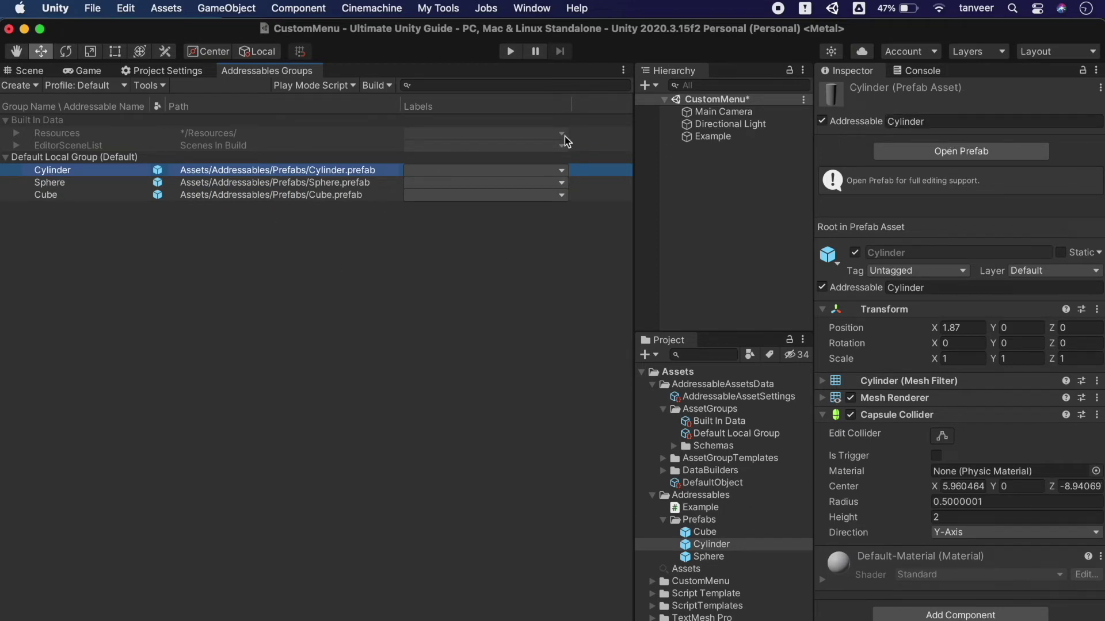
pyautogui.click(964, 123)
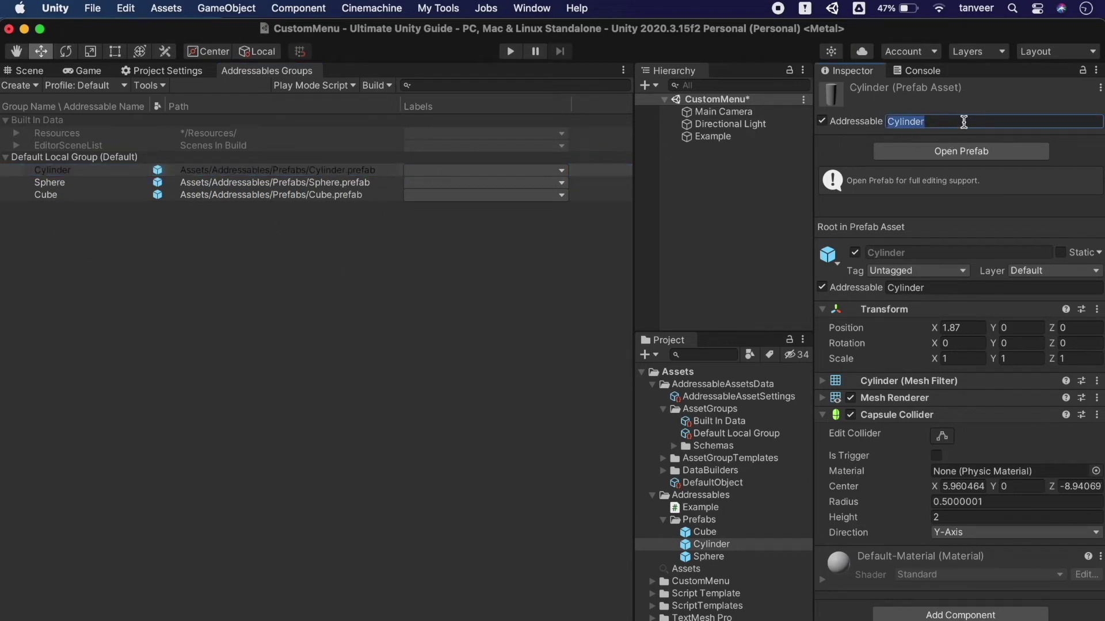
pyautogui.click(963, 123)
pyautogui.write('Simple')
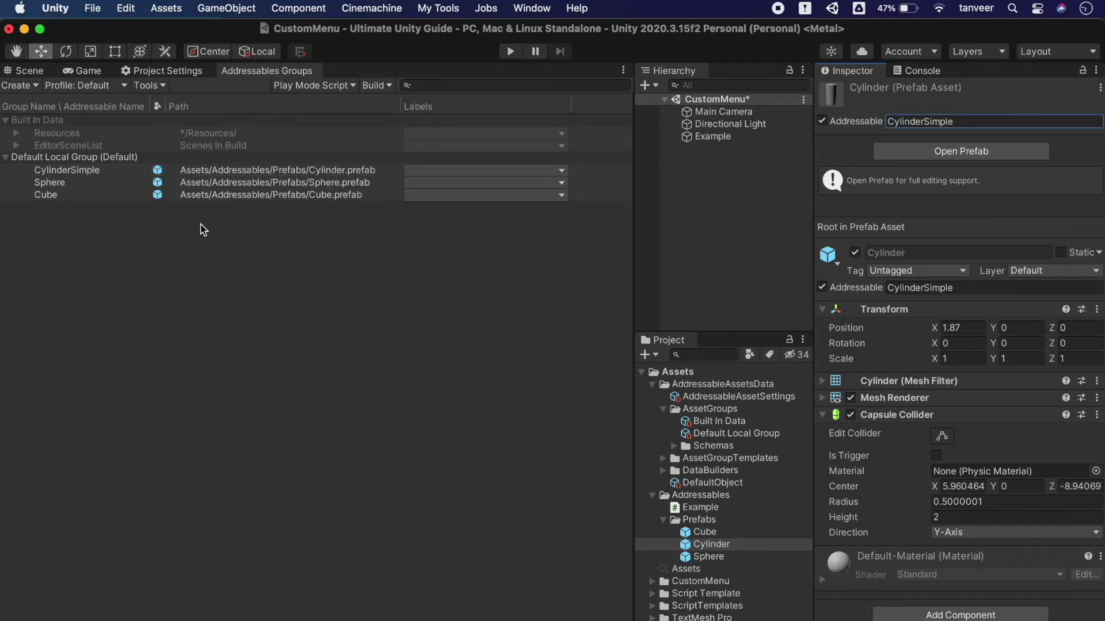
pyautogui.click(92, 171)
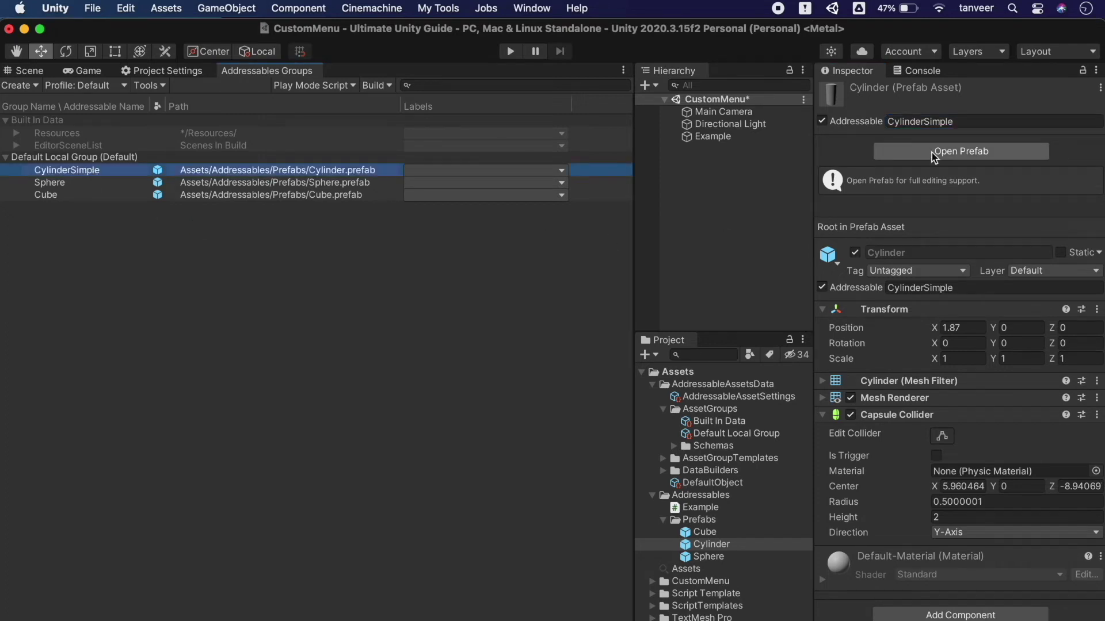
pyautogui.doubleClick(974, 121)
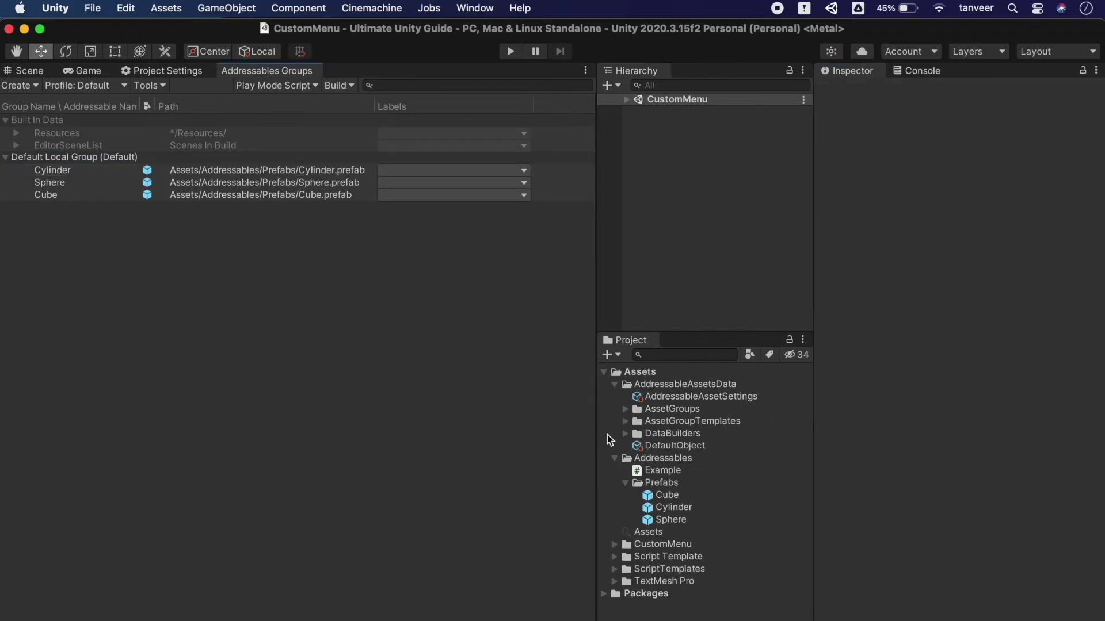
# - Run New Build with the Default Build Script, then check the generated OSX addressables_content_state file
pyautogui.click(615, 458)
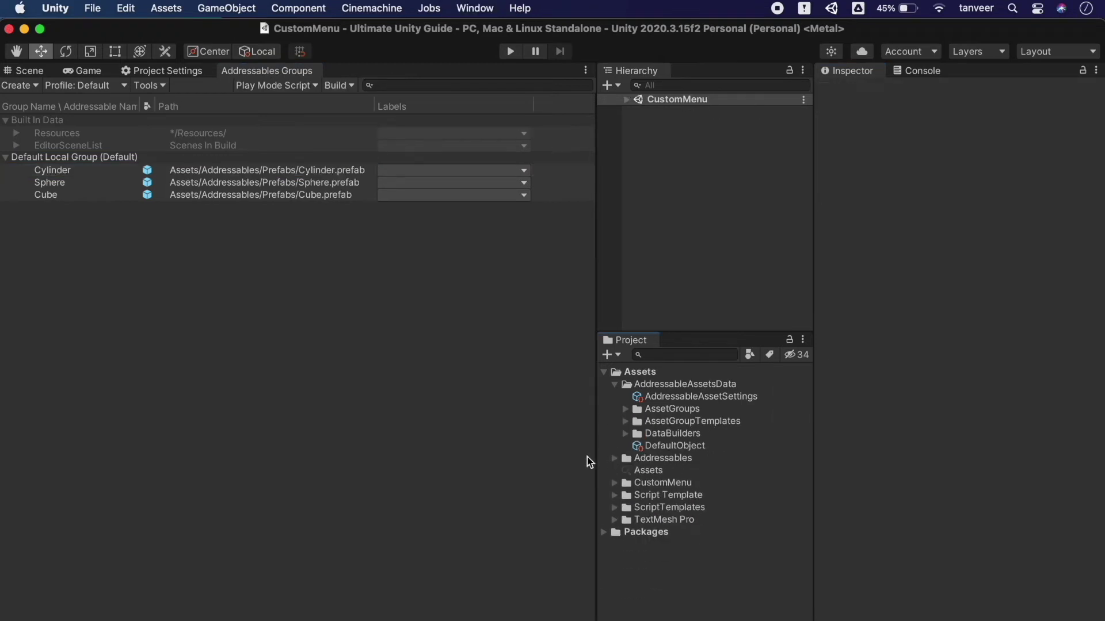
pyautogui.click(344, 85)
pyautogui.moveTo(348, 102)
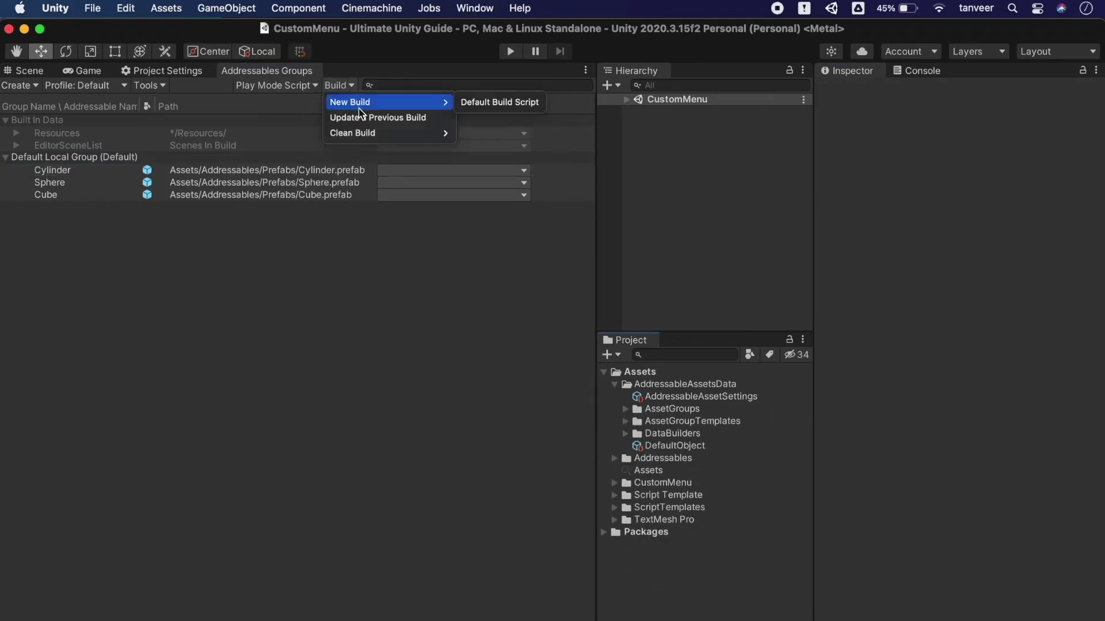
pyautogui.click(539, 106)
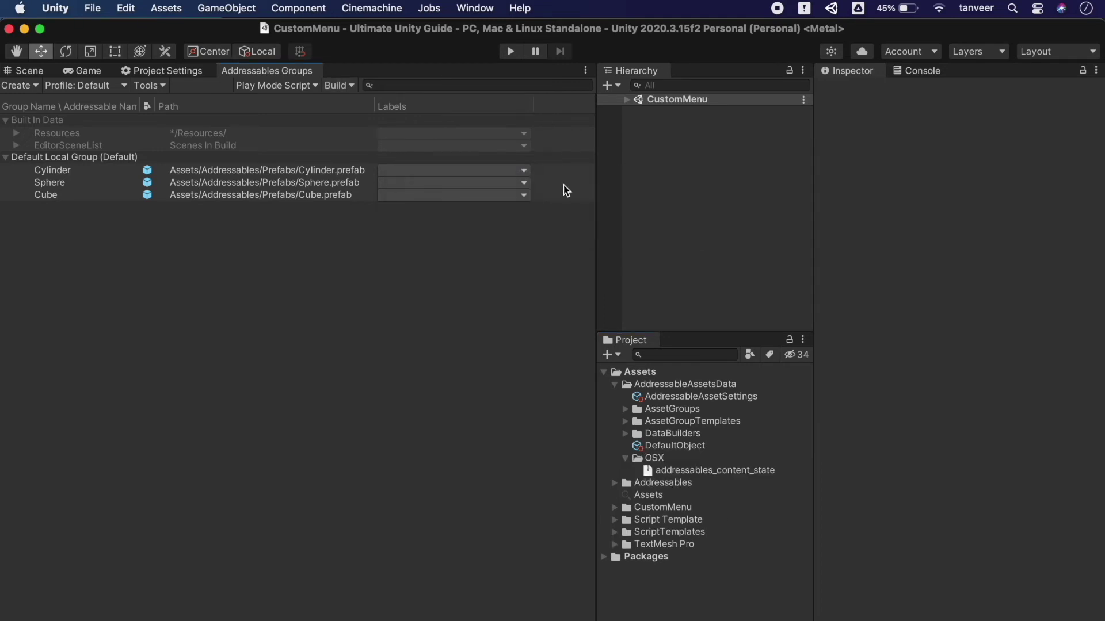
pyautogui.click(662, 457)
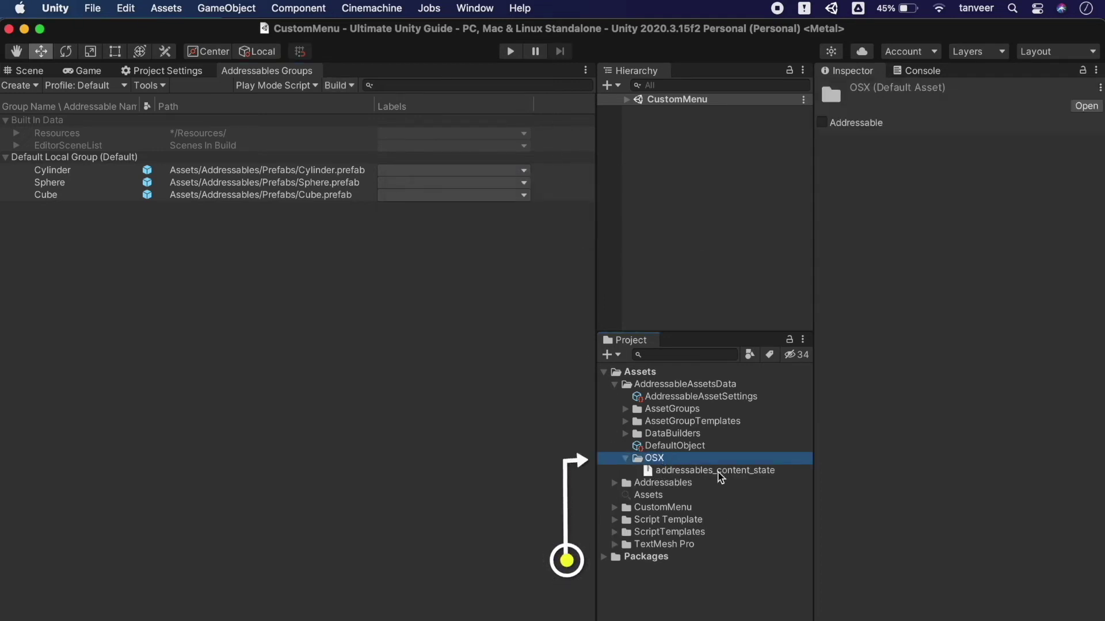
pyautogui.click(760, 470)
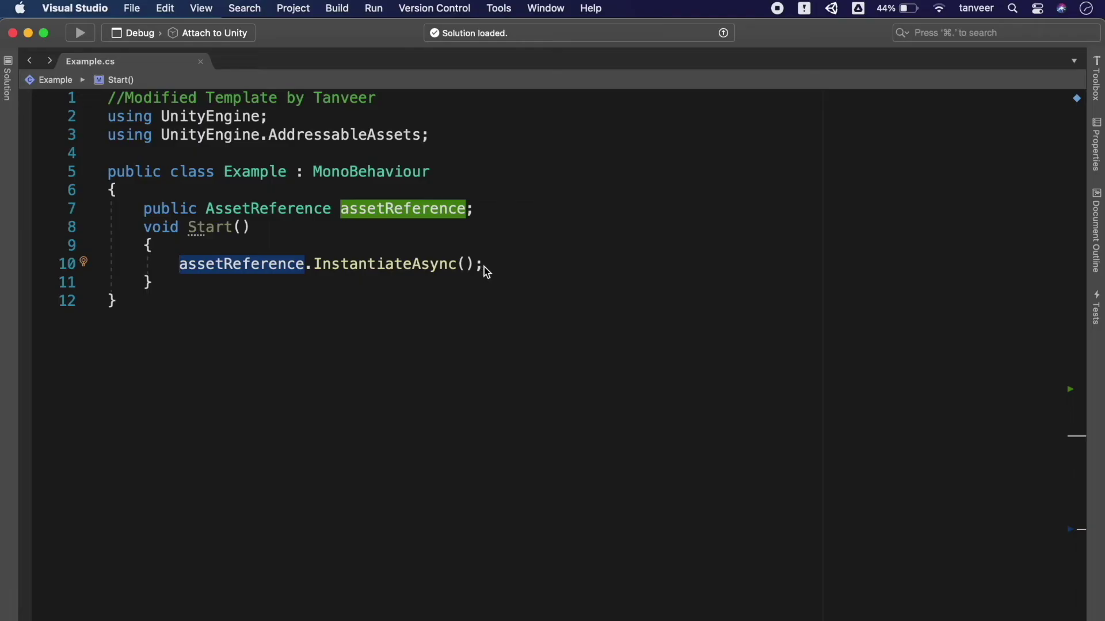
# - Comment out line 10 with // and add Addressables.InstantiateAsync("Cube"); on a new line below
pyautogui.write('//')
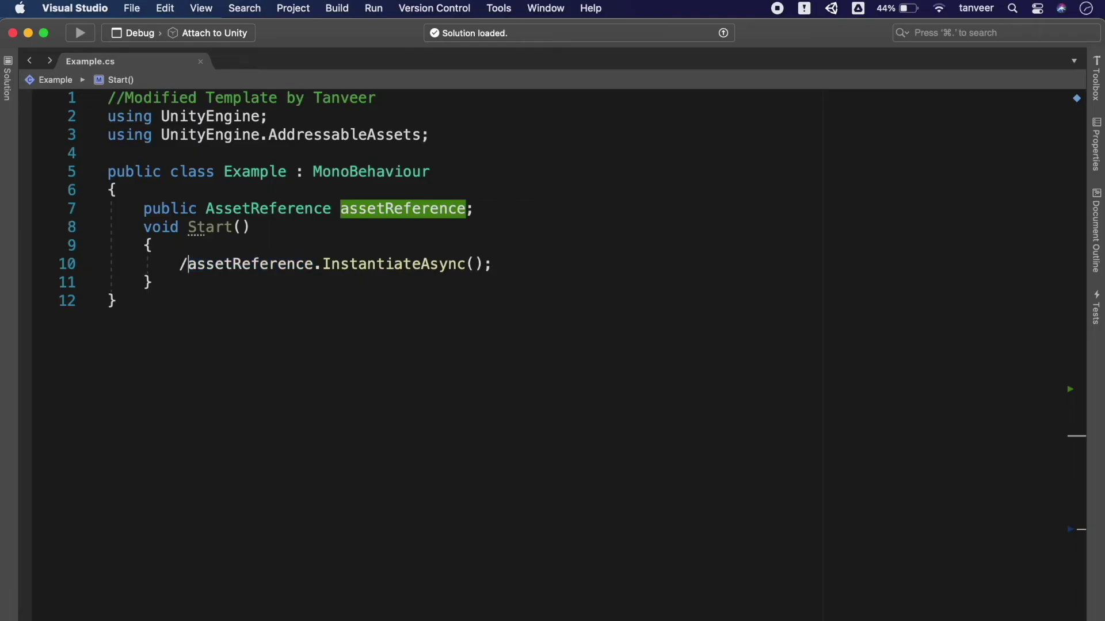
pyautogui.click(547, 263)
pyautogui.press('Return')
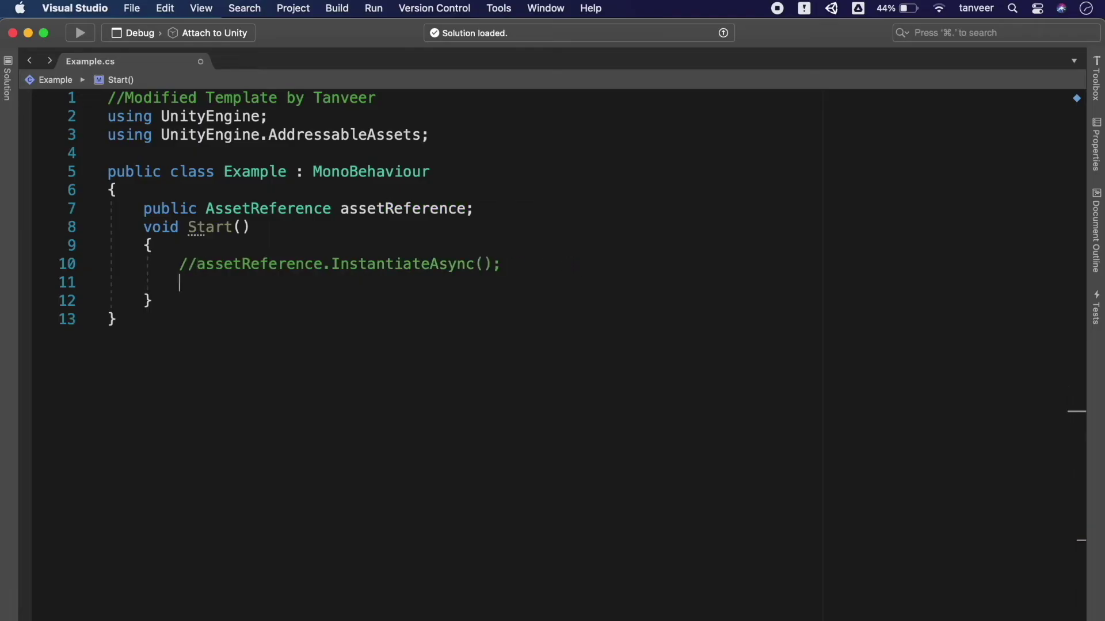
pyautogui.write('Addressables')
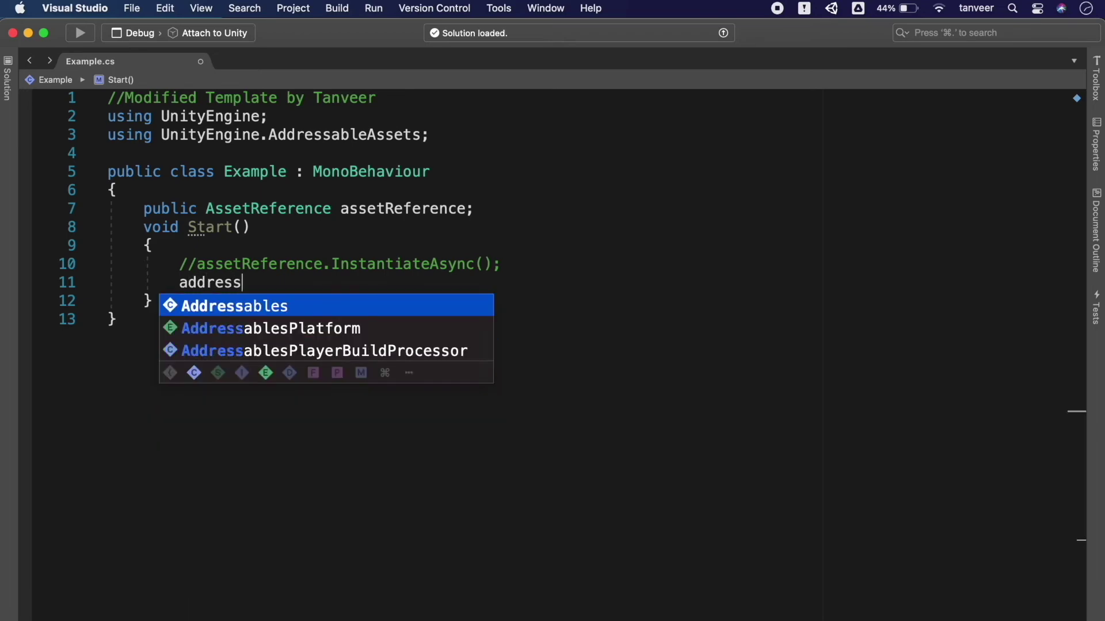
pyautogui.write('.')
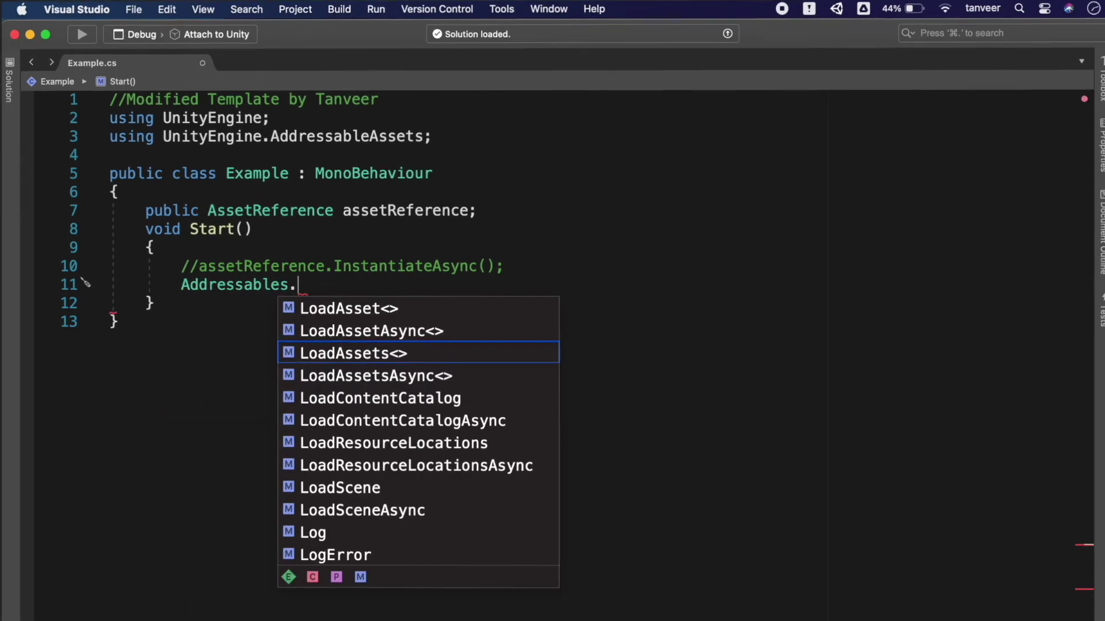
pyautogui.write('insta')
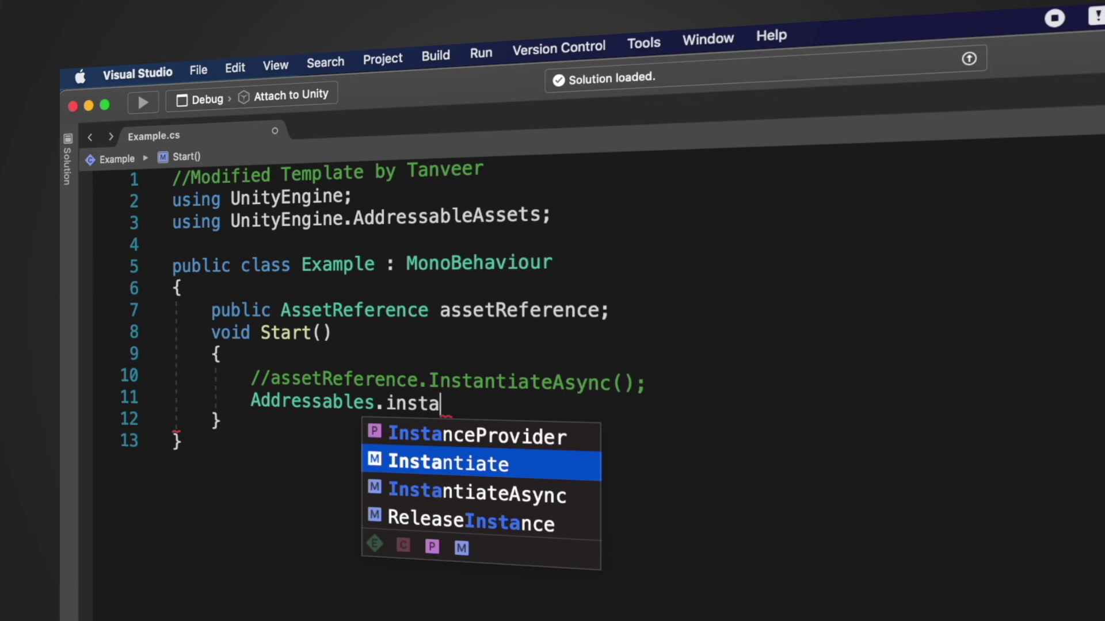
pyautogui.press('Down')
pyautogui.press('Return')
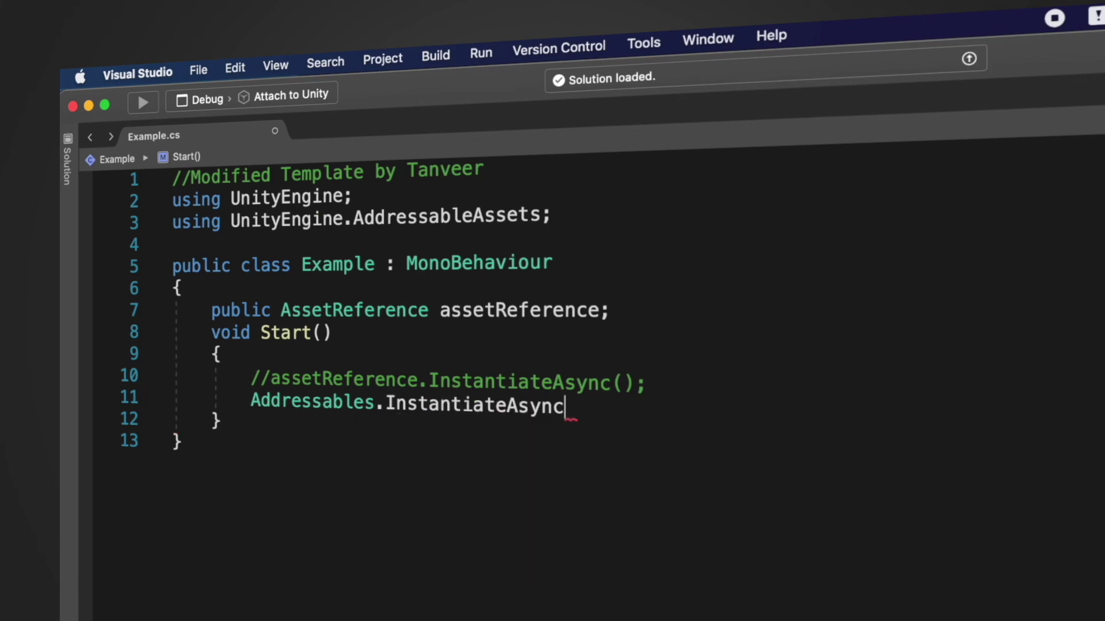
pyautogui.write('("')
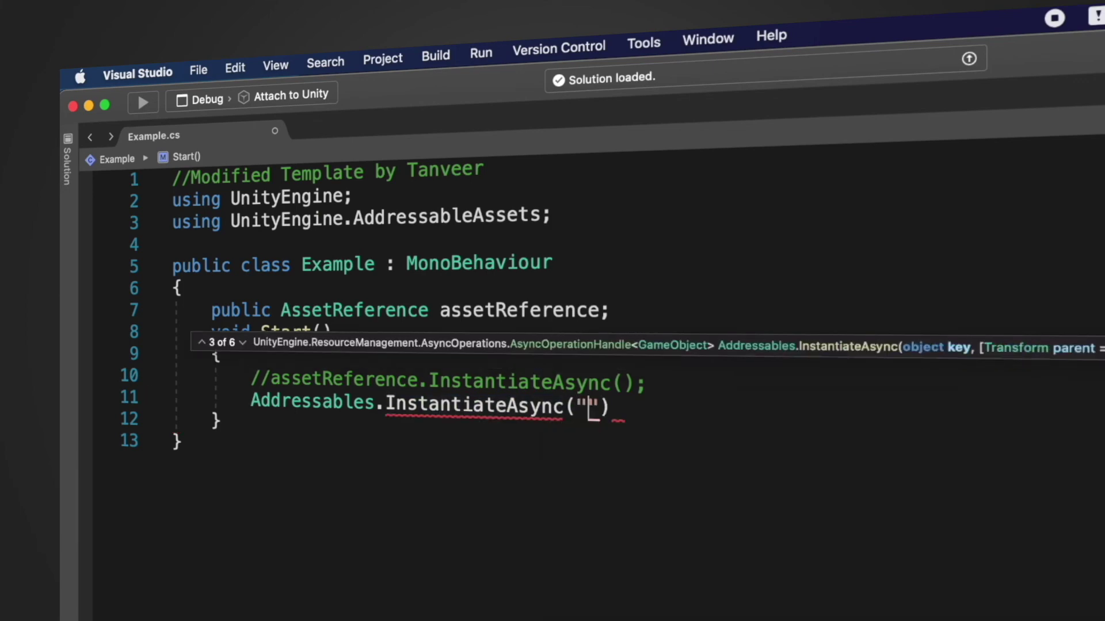
pyautogui.write('Cube");')
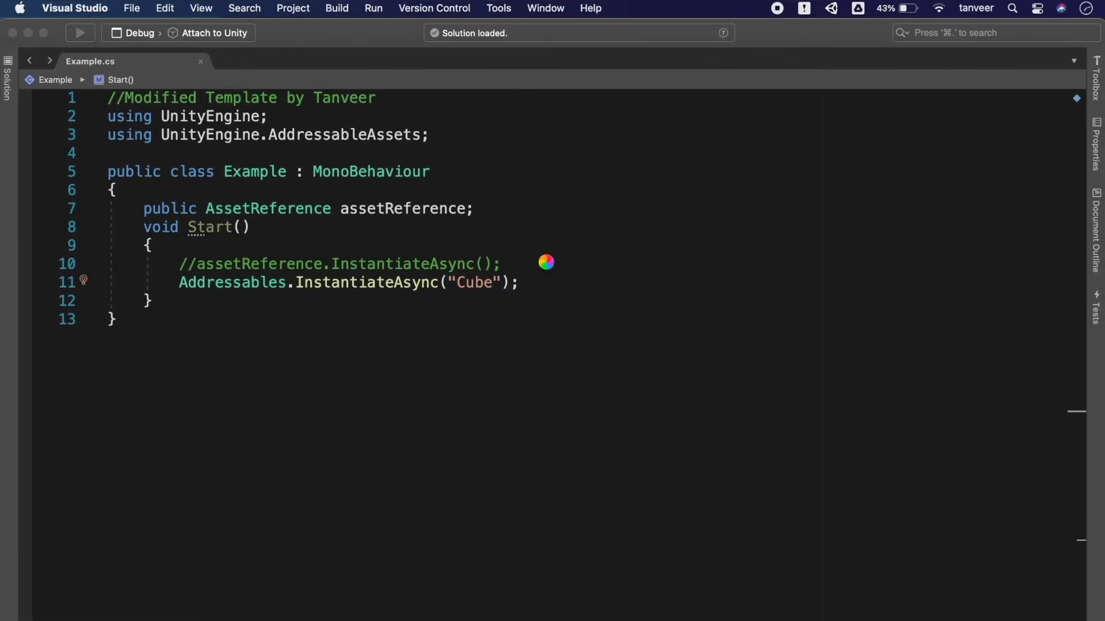
pyautogui.press('super+Tab')
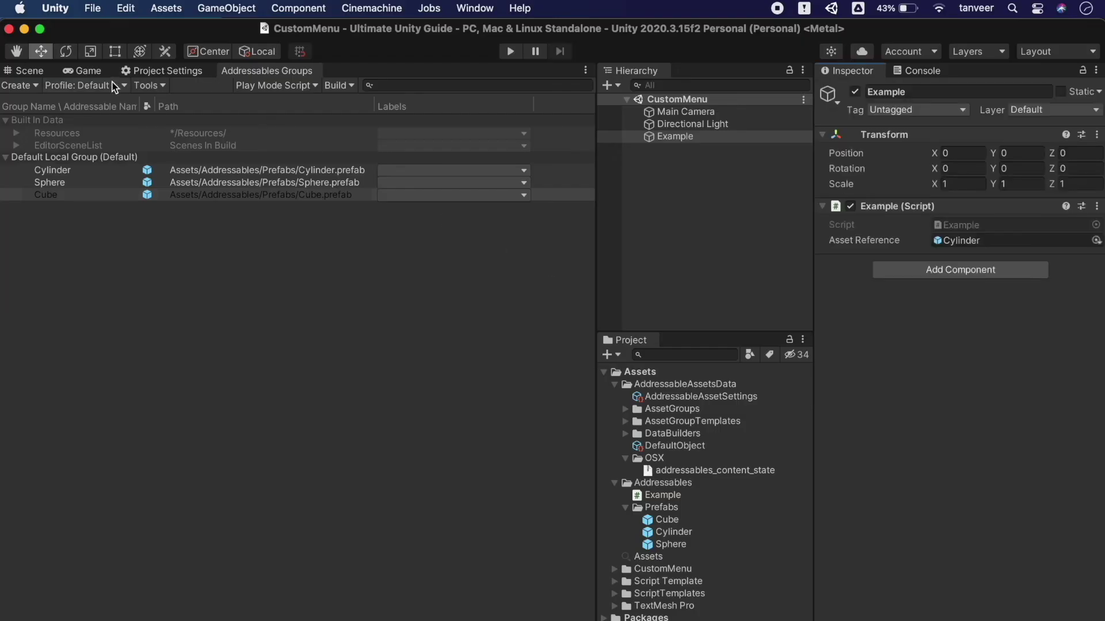
pyautogui.click(92, 72)
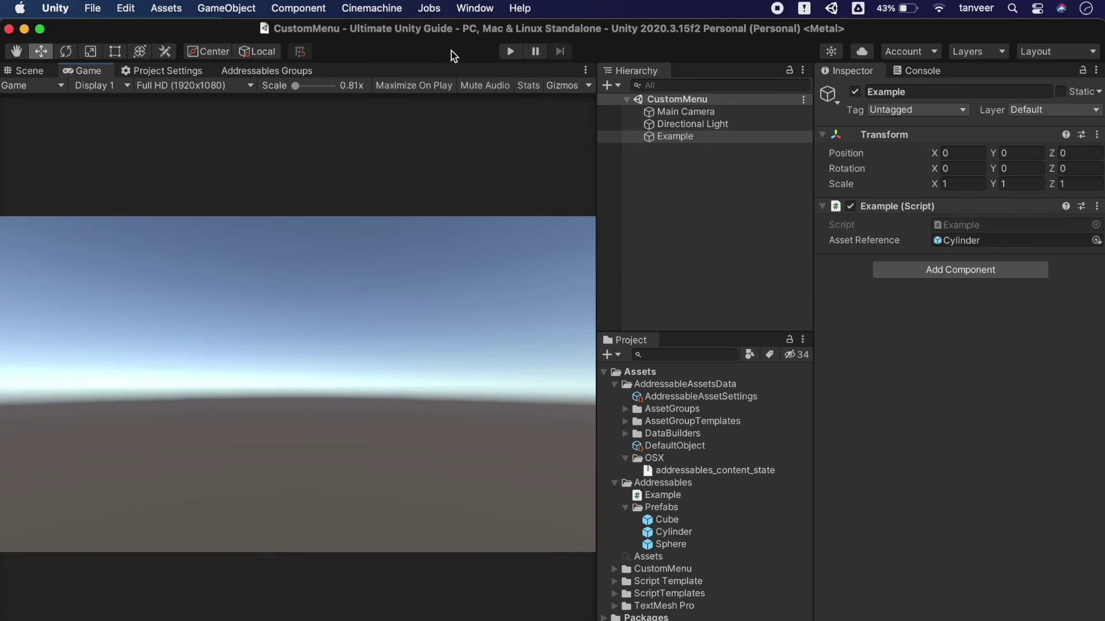
pyautogui.click(511, 53)
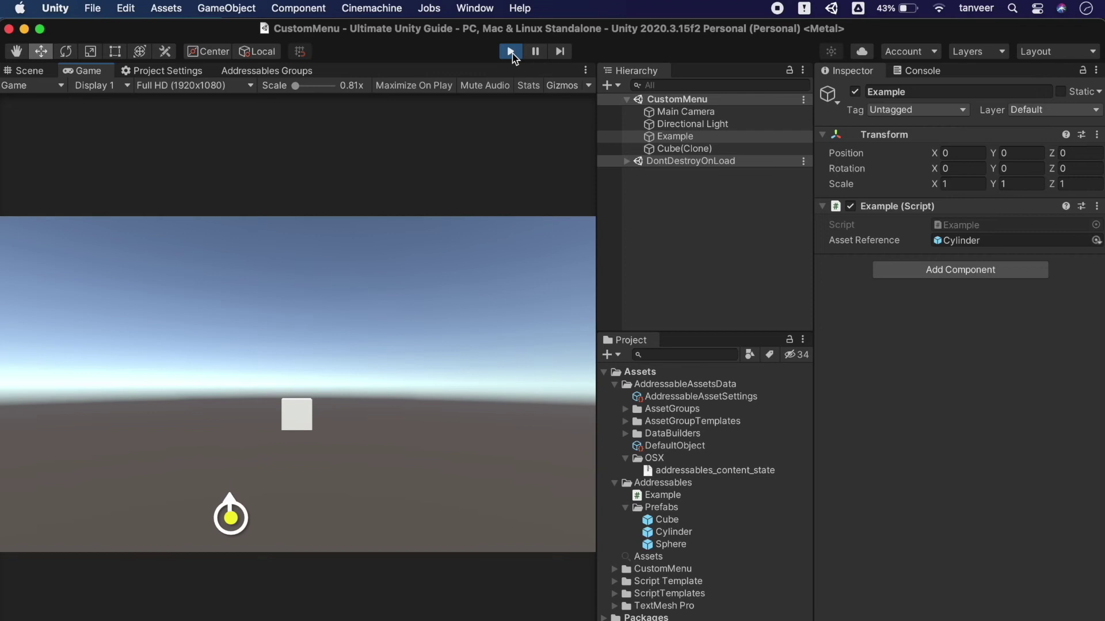
pyautogui.click(511, 52)
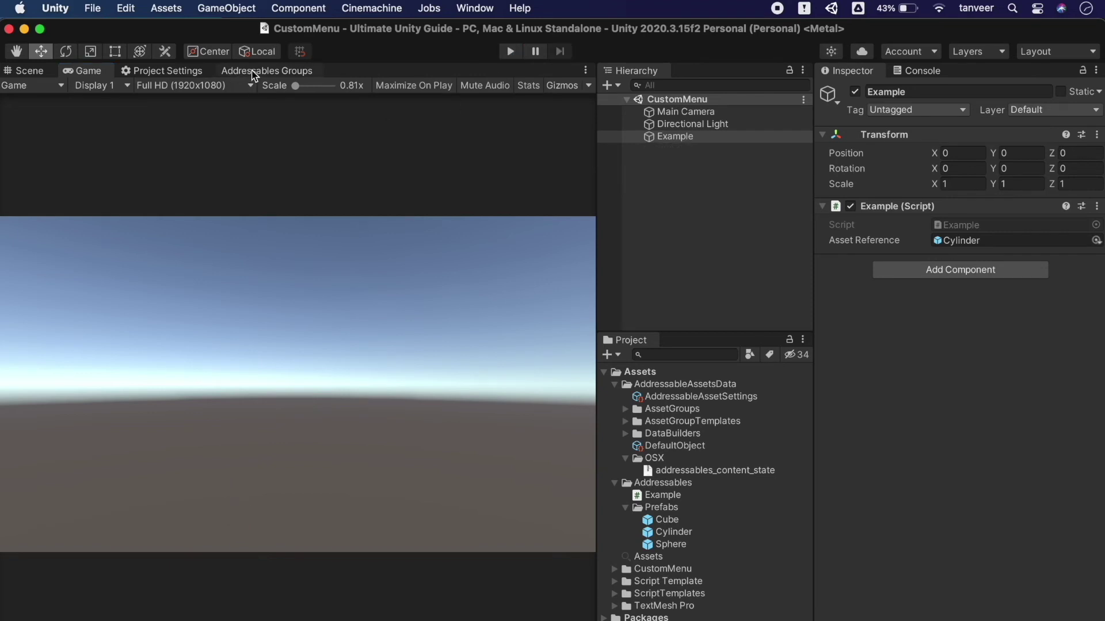
pyautogui.click(253, 71)
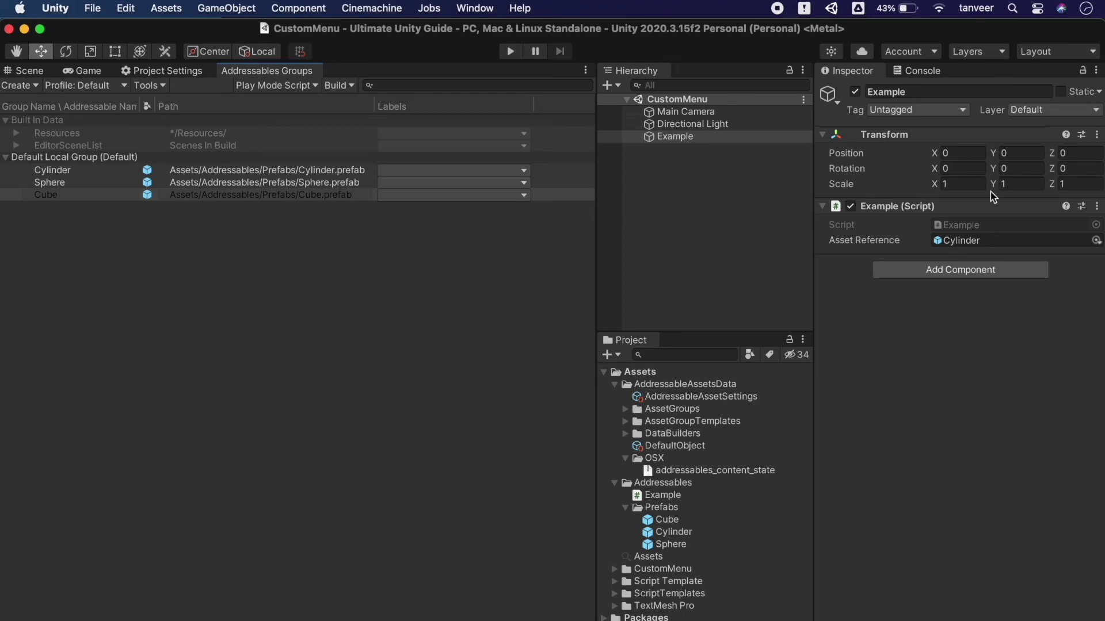
# - Open the Example script and duplicate the Addressables.InstantiateAsync("Cube") line below itself
pyautogui.doubleClick(965, 225)
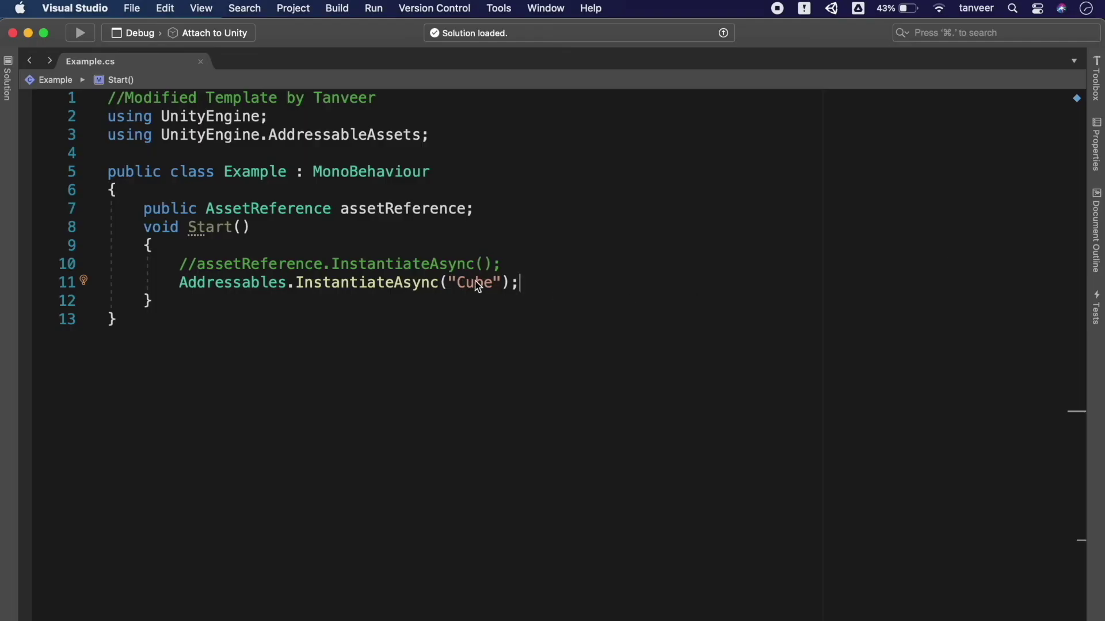
pyautogui.moveTo(520, 285); pyautogui.dragTo(183, 290)
pyautogui.press('super+c')
pyautogui.click(552, 281)
pyautogui.press('Return')
pyautogui.press('super+v')
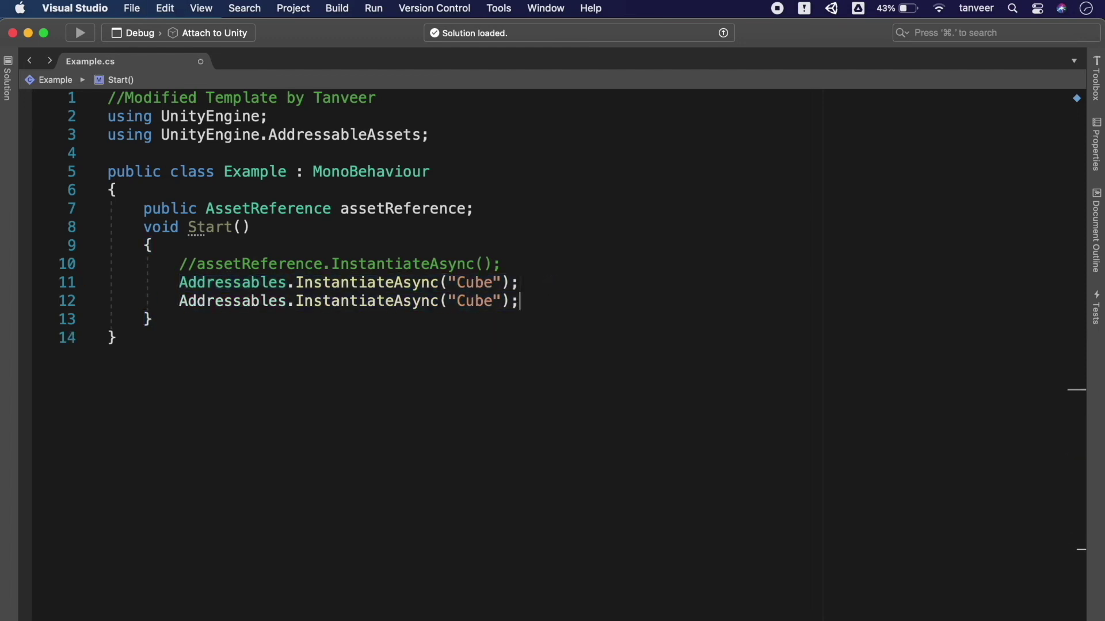
# - Change the copied line's "Cube" to "Sphere" and save Example.cs
pyautogui.doubleClick(466, 308)
pyautogui.write('Sph')
pyautogui.write('ere')
pyautogui.press('super+s')
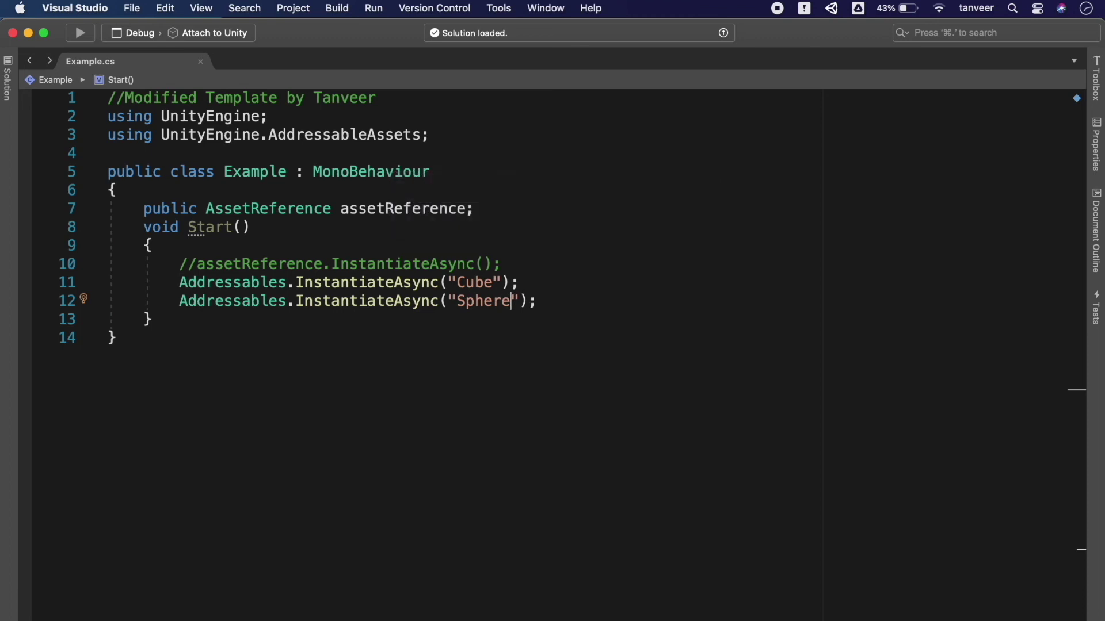
pyautogui.press('super+Tab')
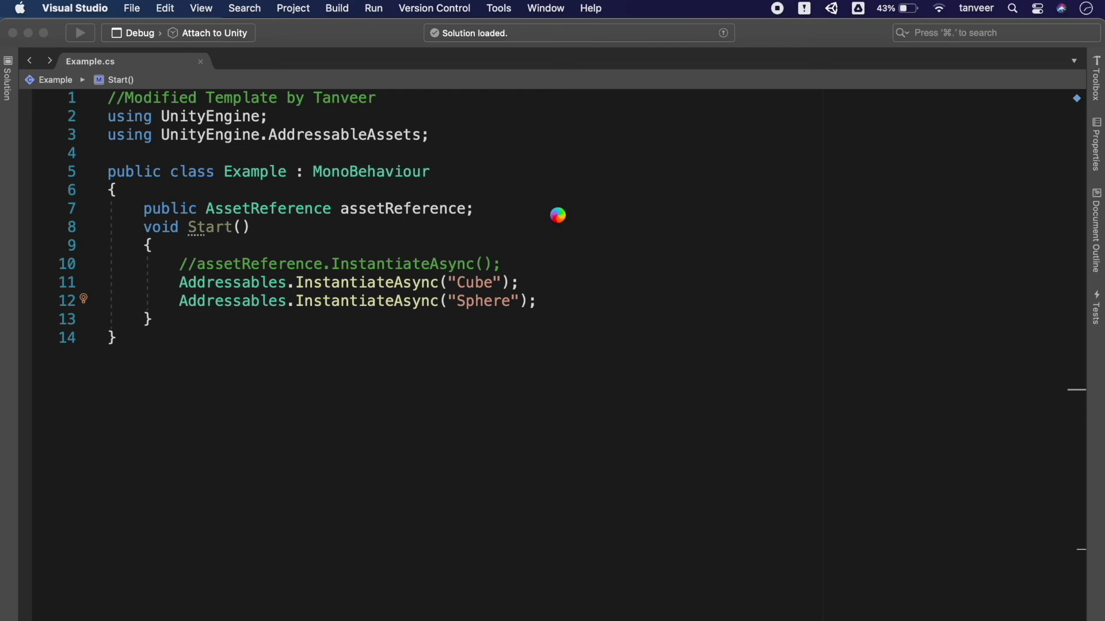
pyautogui.press('super+Tab')
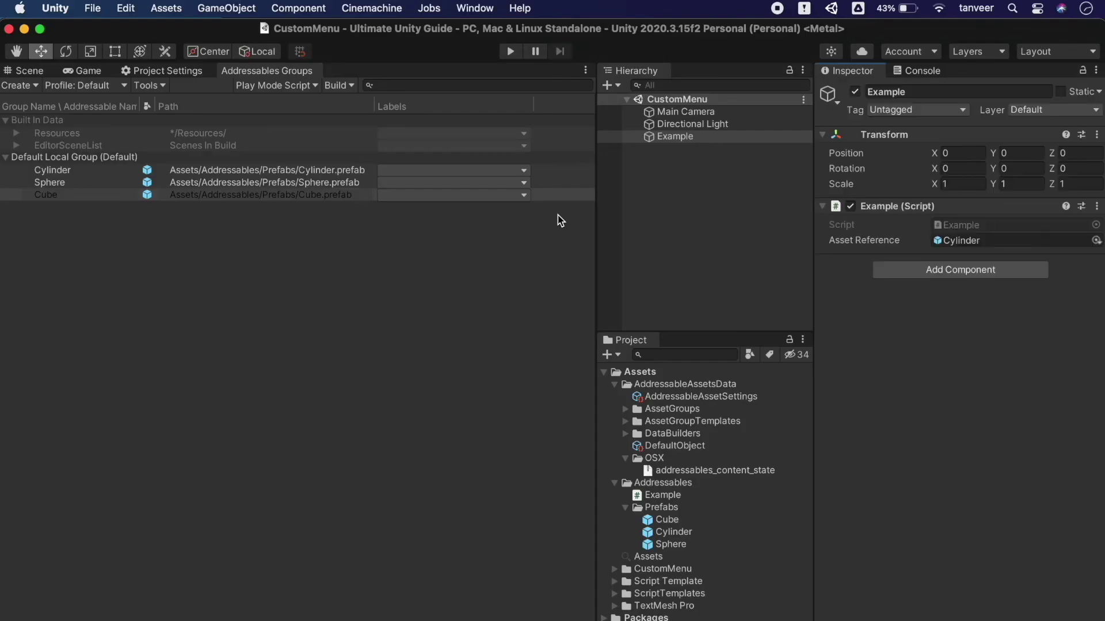
# - Enter Play mode to spawn Sphere(Clone) and Cube(Clone) in the Game view
pyautogui.click(509, 51)
pyautogui.click(509, 52)
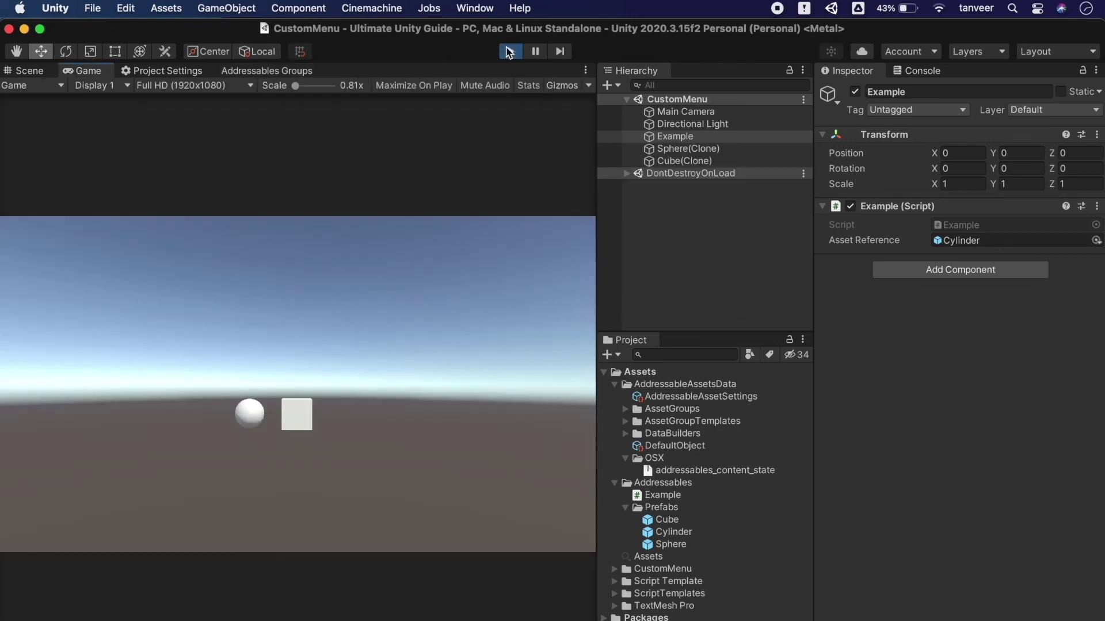